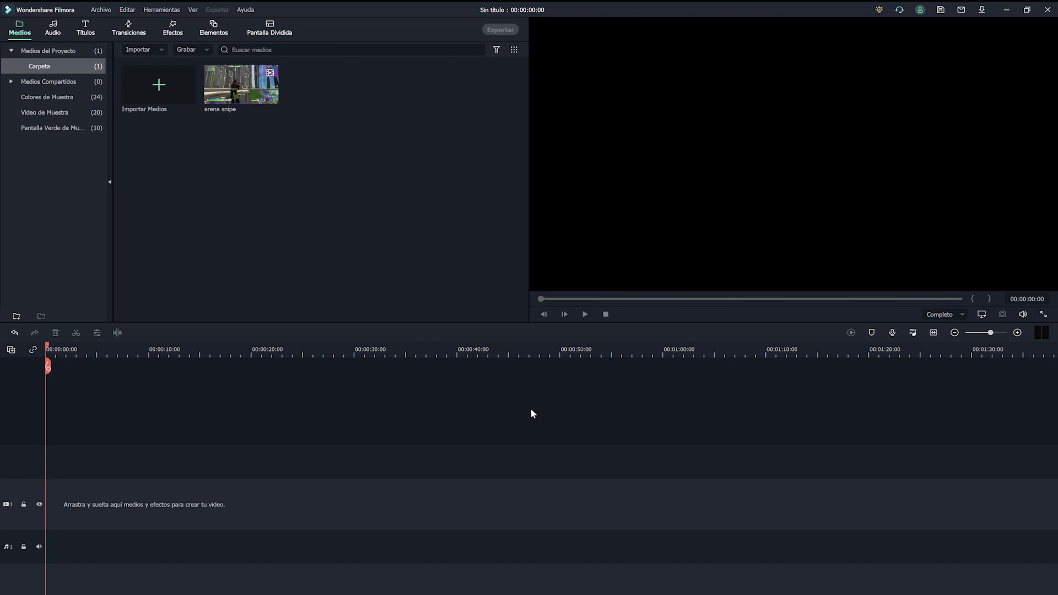
- Add the arena snipe clip to the video track and split it at the playhead
drag(246, 100, 50, 512)
click(457, 322)
drag(154, 351, 397, 349)
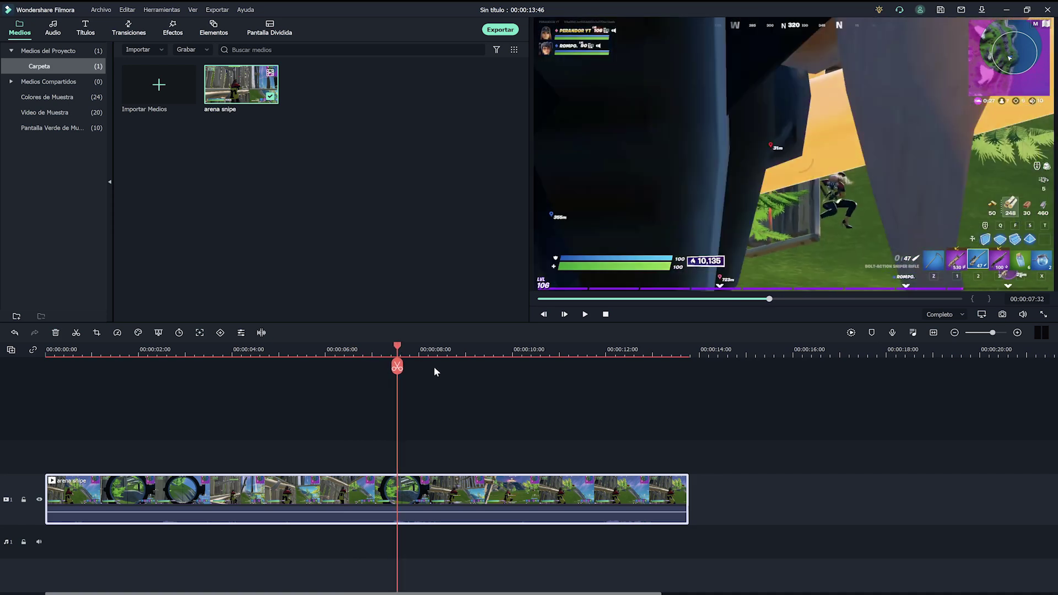
click(397, 367)
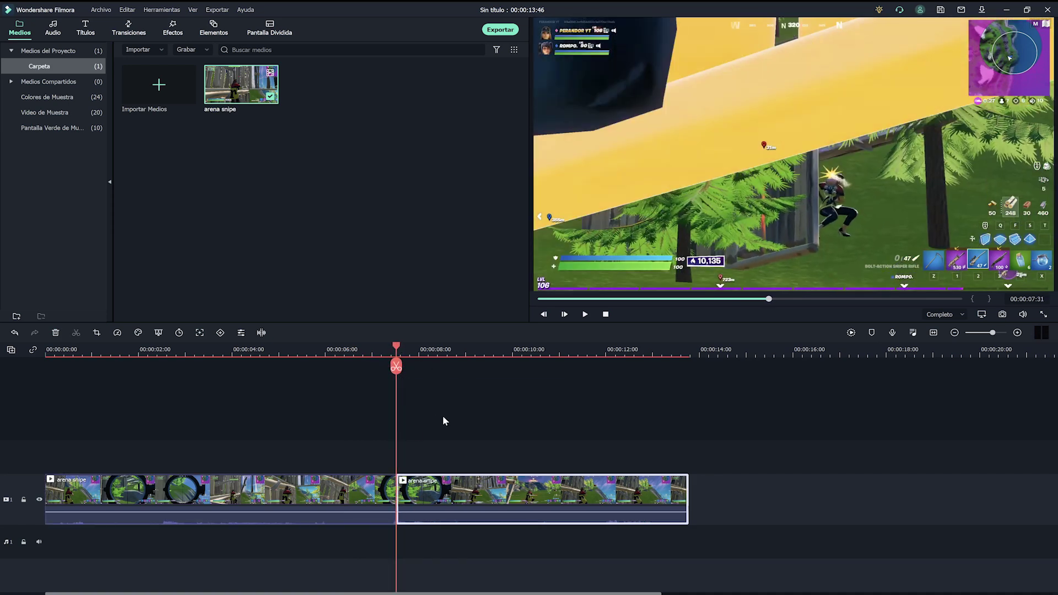
- Step frame by frame around the sniper hit and return the playhead to 00:00:07:14
key(Right)
key(Right)
key(Right)
key(Right)
key(Right)
key(Right)
key(Right)
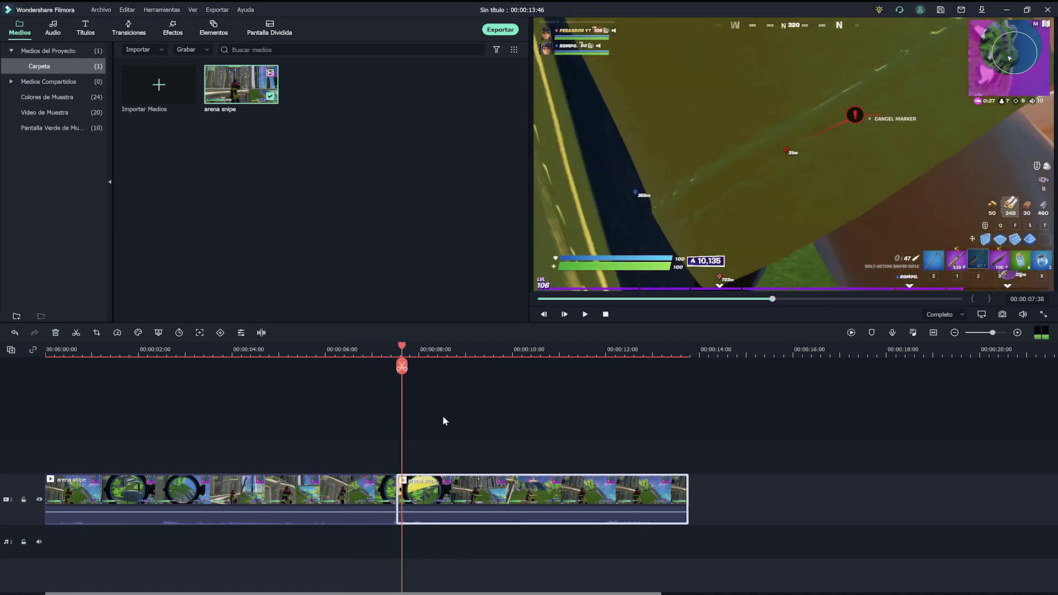
key(Right)
key(Right)
key(Right)
key(Left)
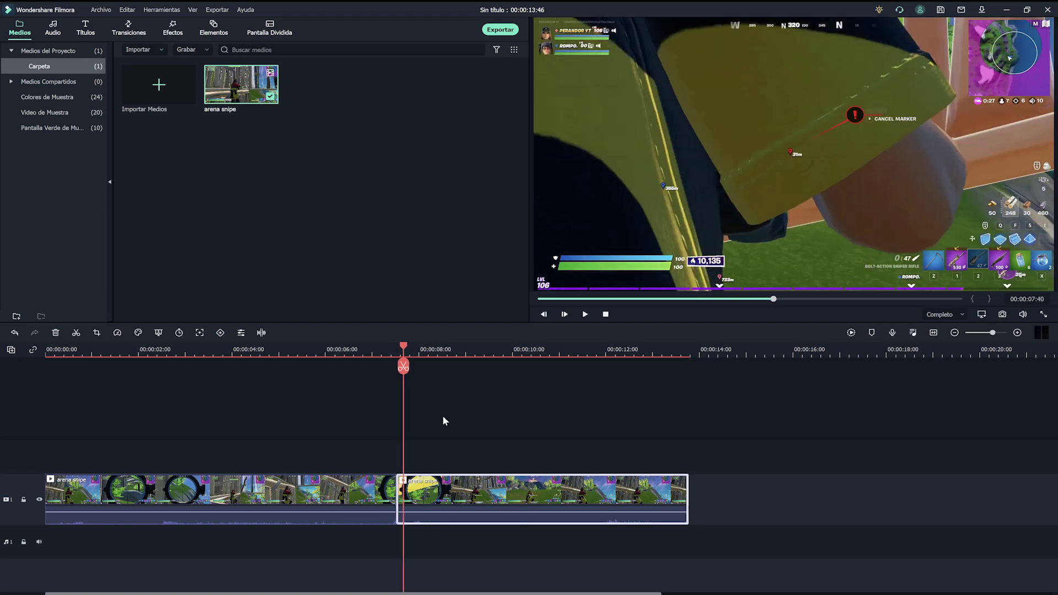
key(Right)
key(Left)
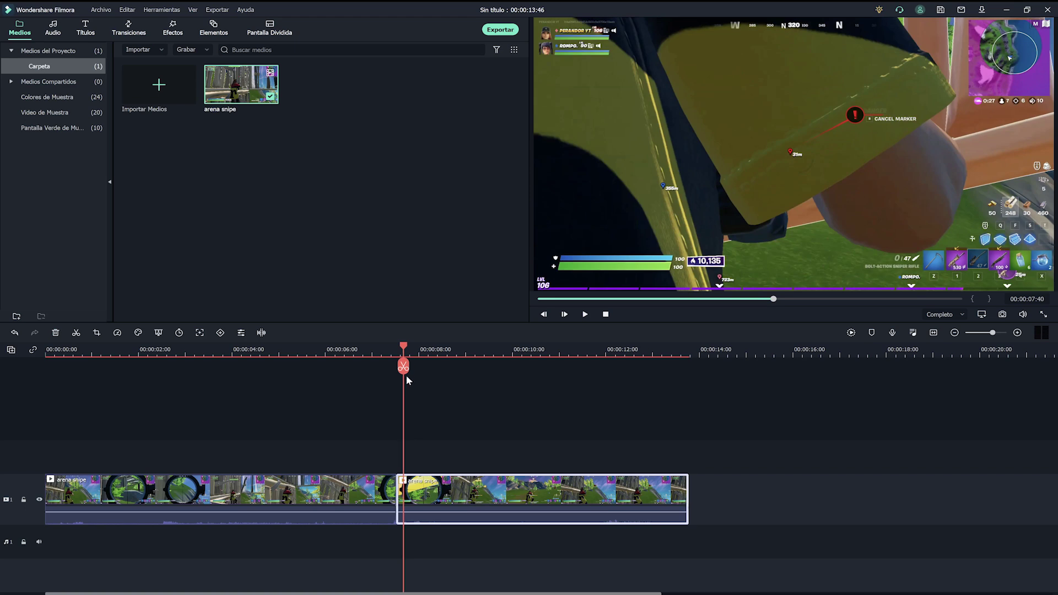
click(385, 349)
scroll(475, 349, up, 2)
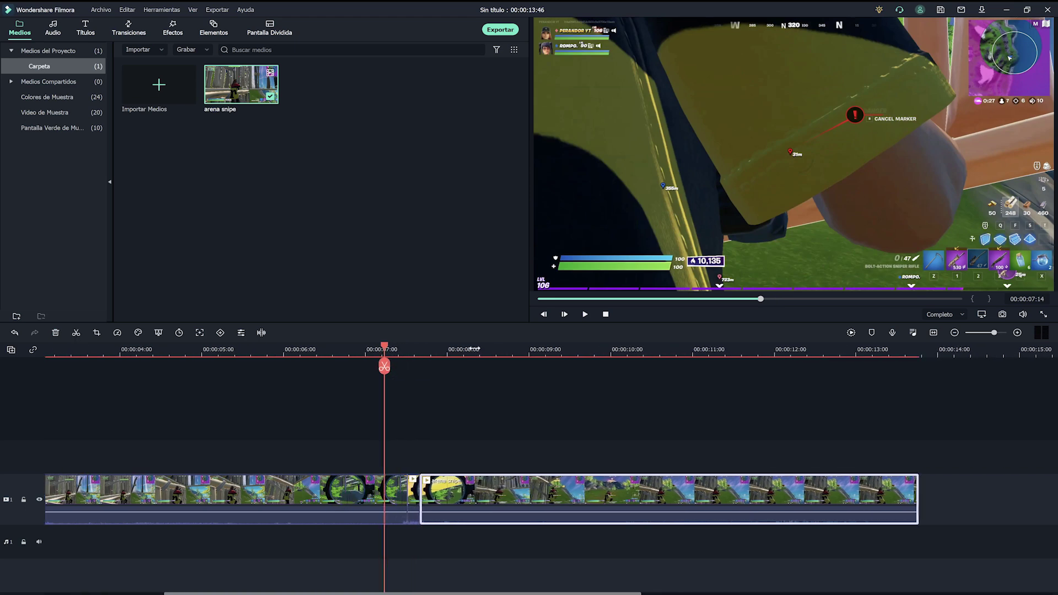
- Speed the short middle clip up to 2x with the Rápido preset
drag(475, 349, 499, 350)
click(453, 489)
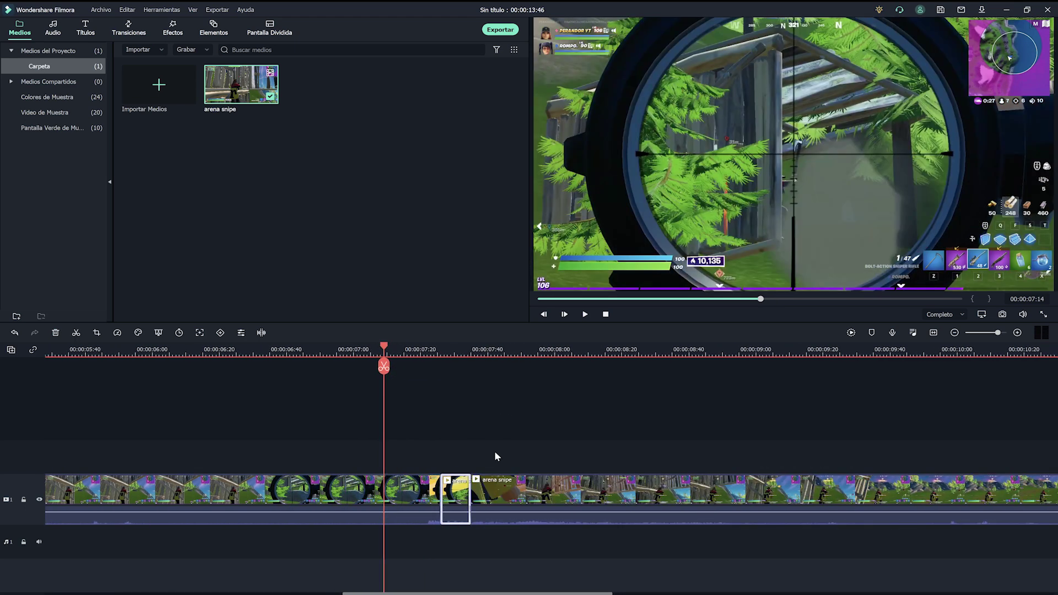
click(118, 333)
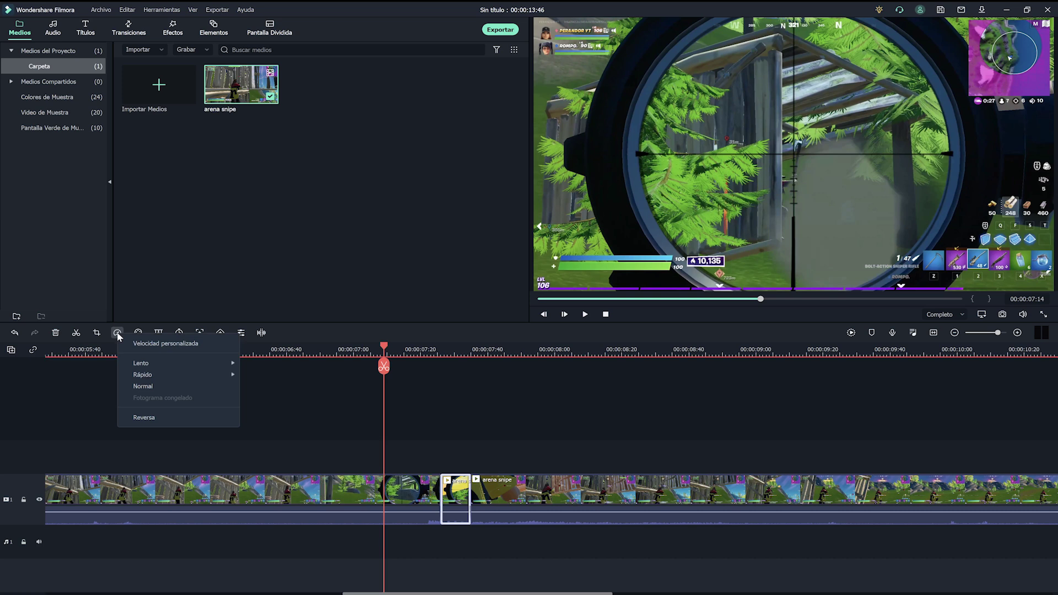
mouse_move(208, 379)
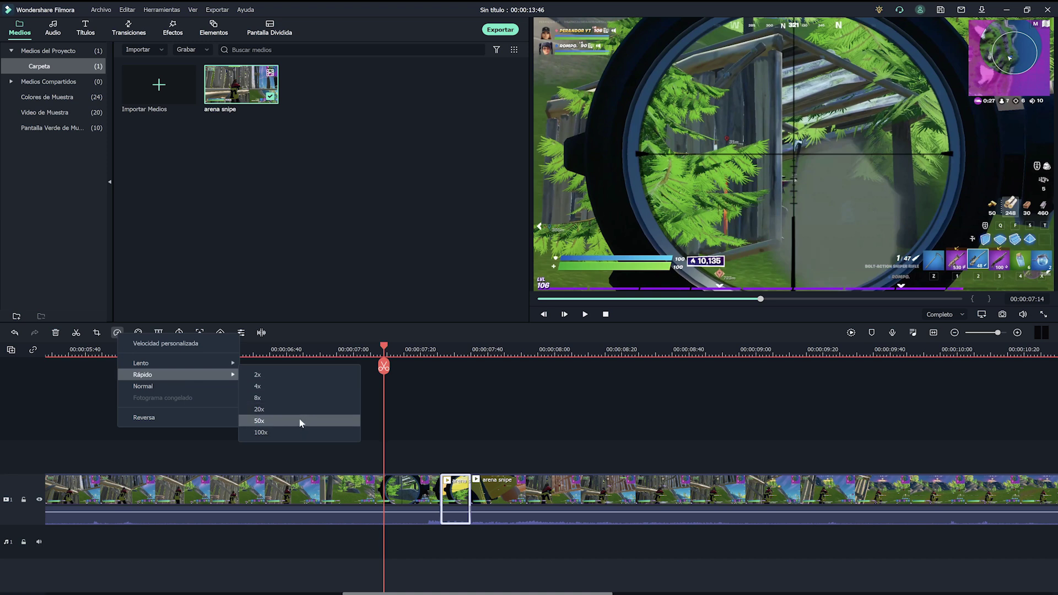
click(277, 374)
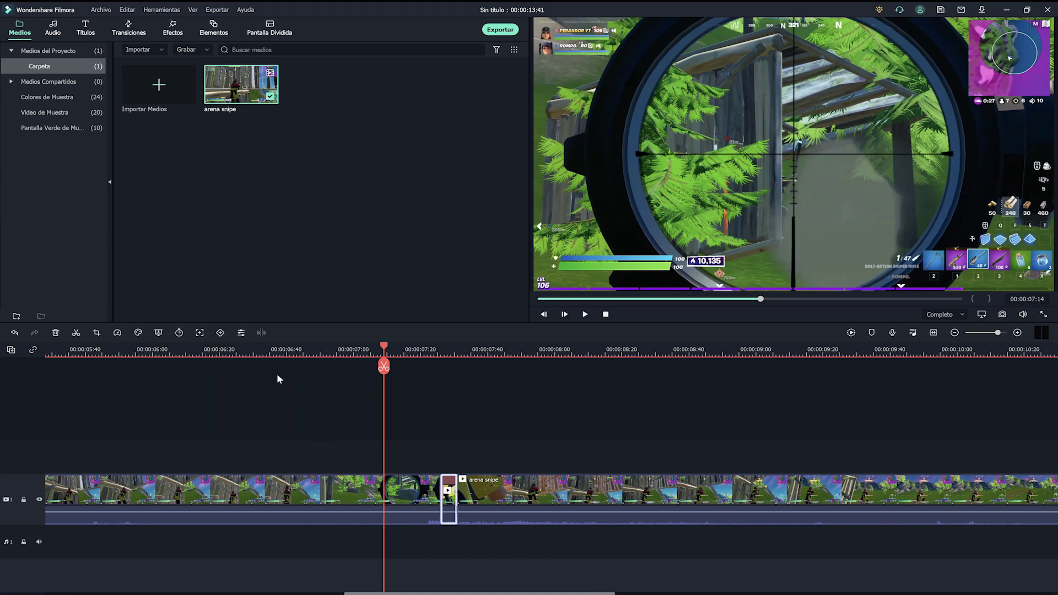
- Set the clip's custom speed (Velocidad personalizada) to 2.0
click(117, 332)
click(208, 343)
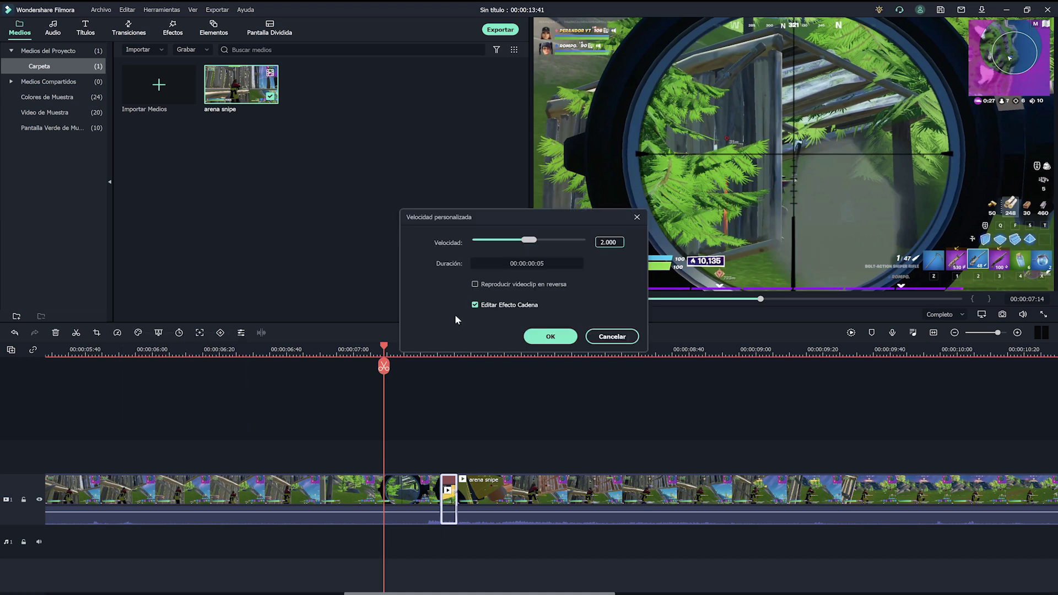
mouse_move(539, 241)
mouse_down()
mouse_move(510, 242)
mouse_move(531, 243)
mouse_up()
double_click(611, 242)
text(2.0)
click(551, 336)
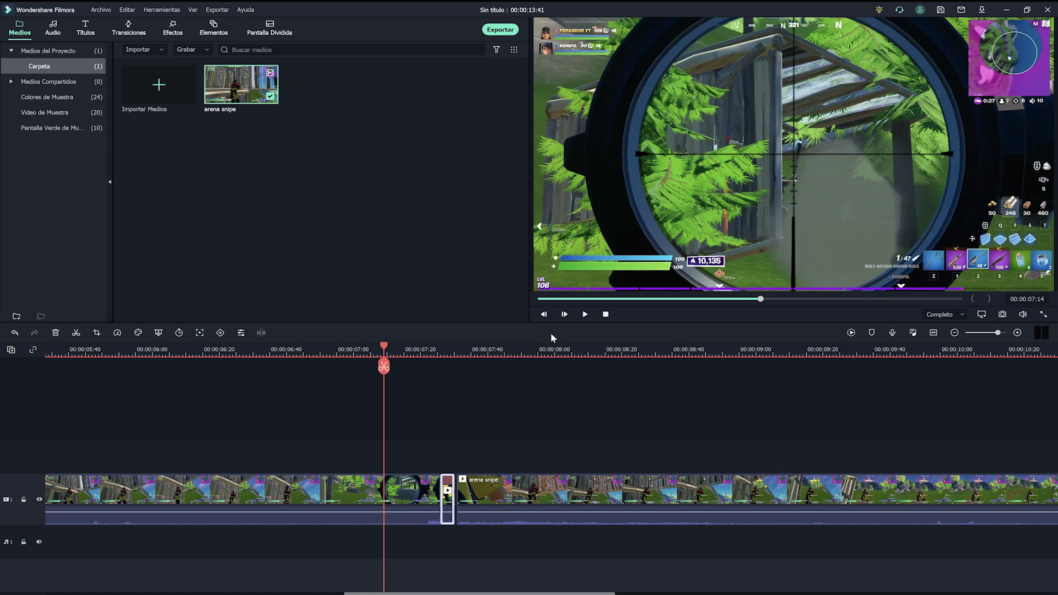
- Close the gap after the sped-up clip and split the footage at the shot, 00:00:07:26
click(513, 495)
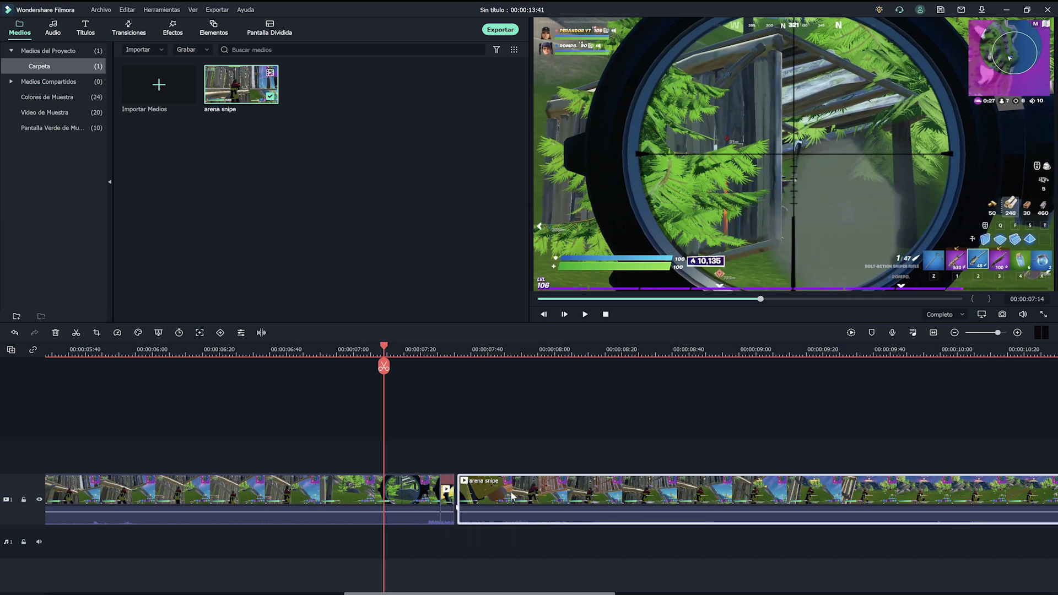
drag(508, 496, 507, 490)
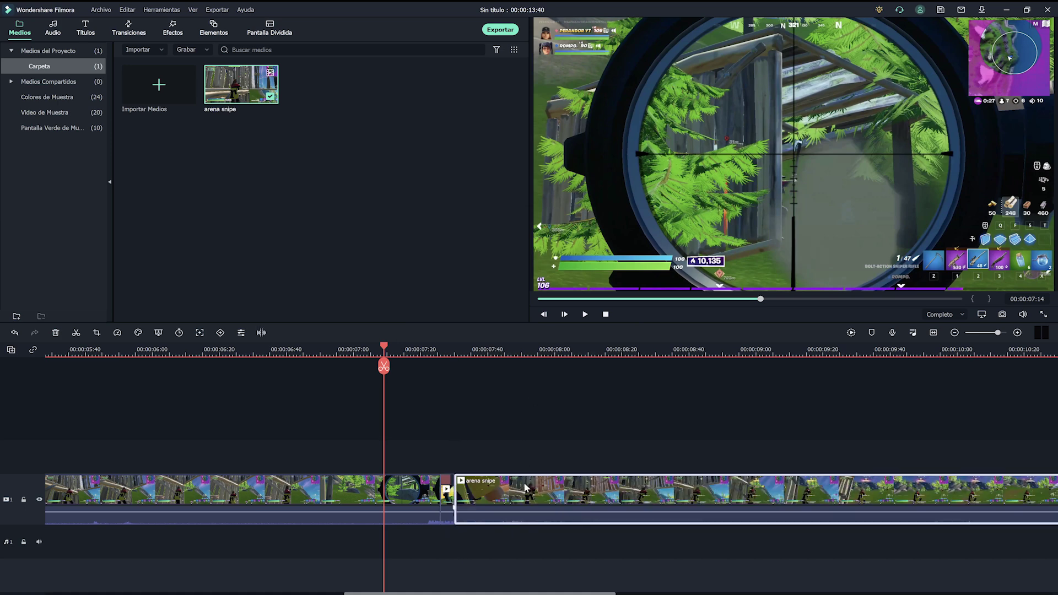
click(481, 422)
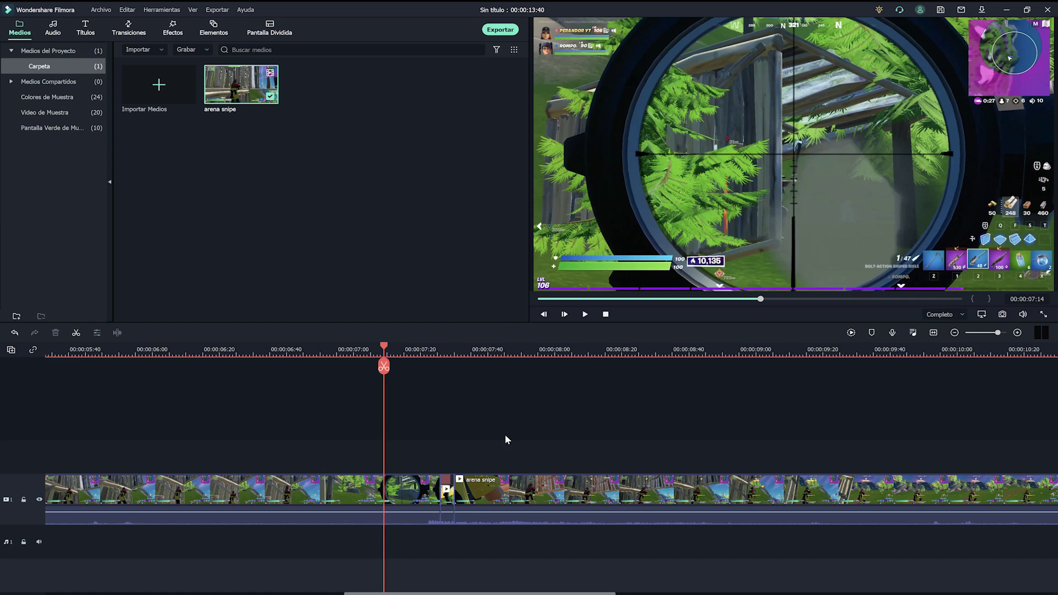
drag(384, 346, 491, 365)
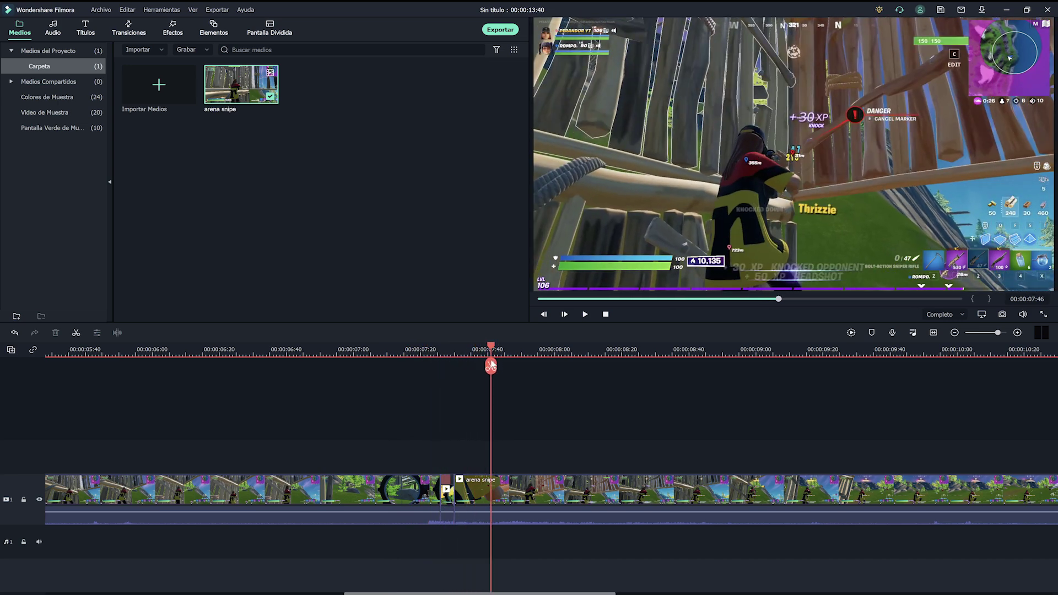
click(524, 491)
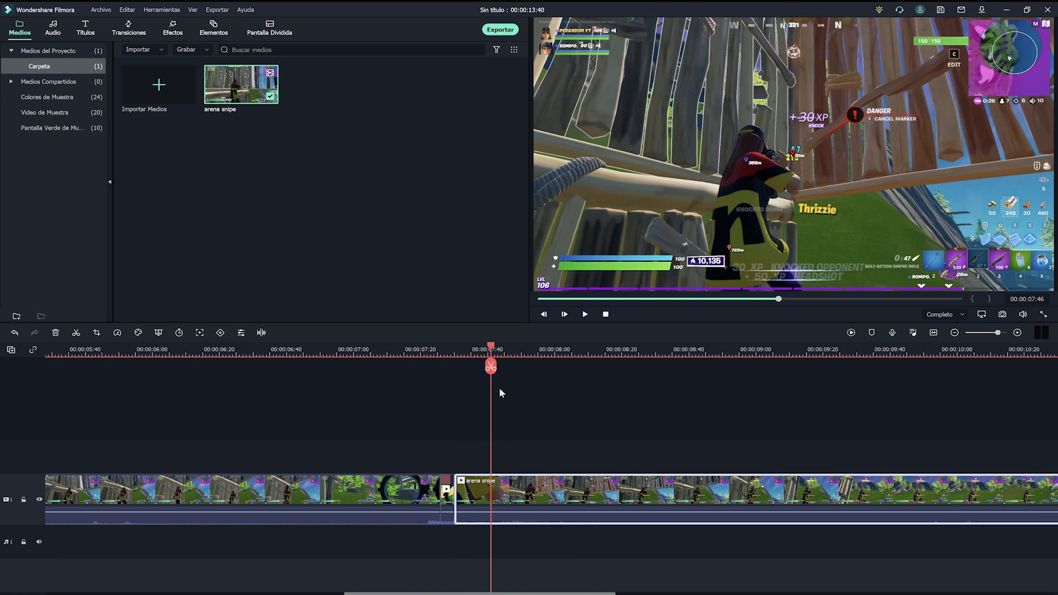
click(491, 367)
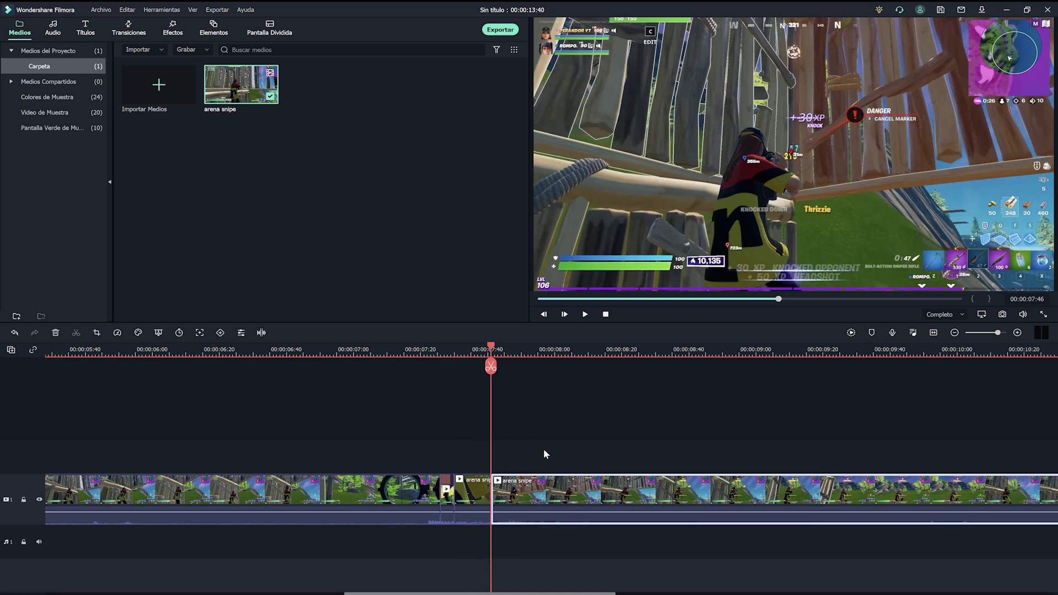
click(471, 490)
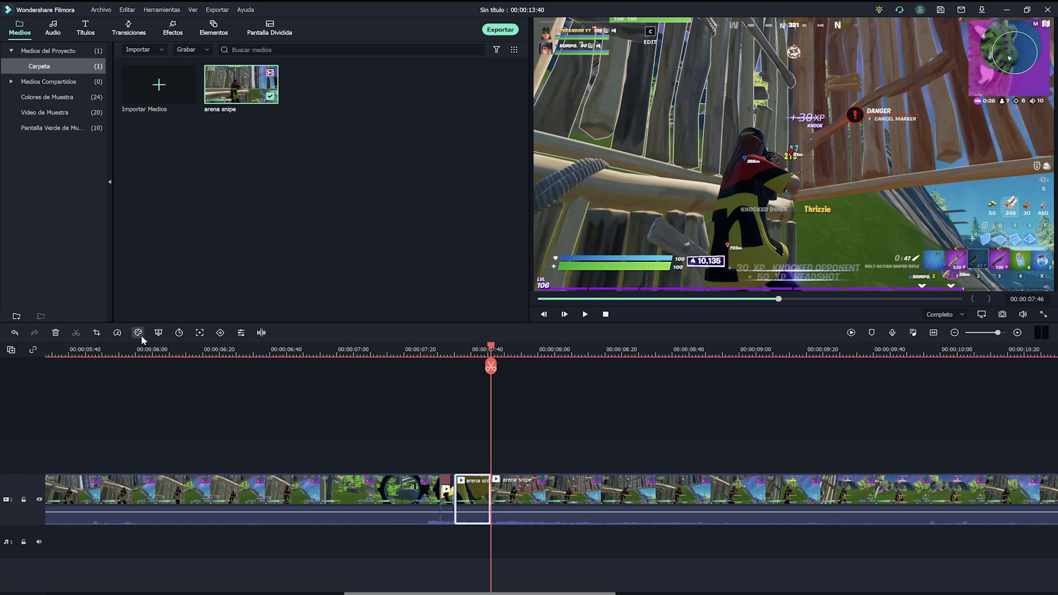
- Slow the short shot segment to a custom 0.20x speed
click(118, 333)
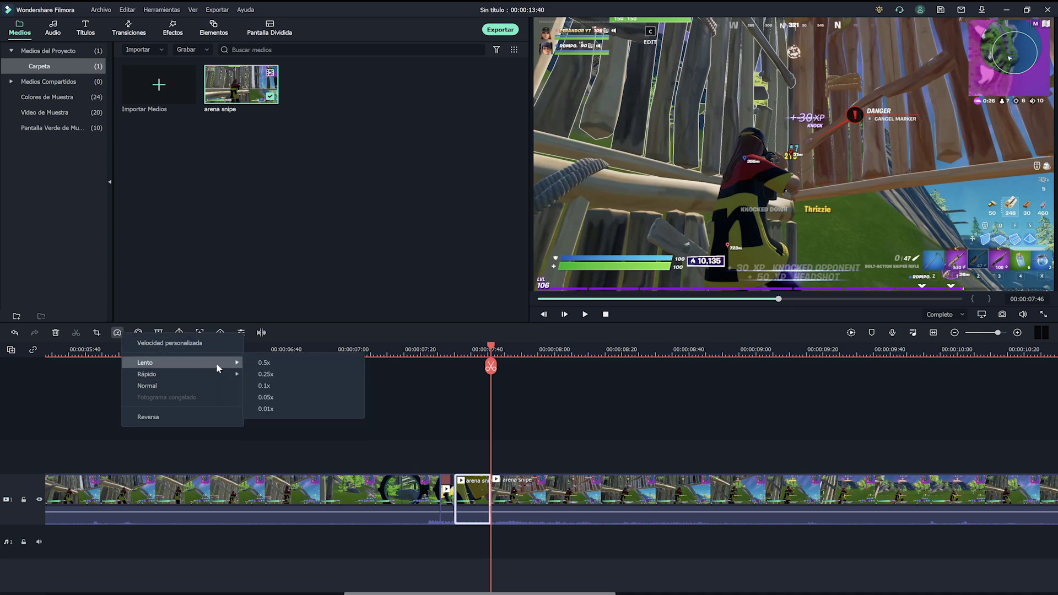
click(279, 363)
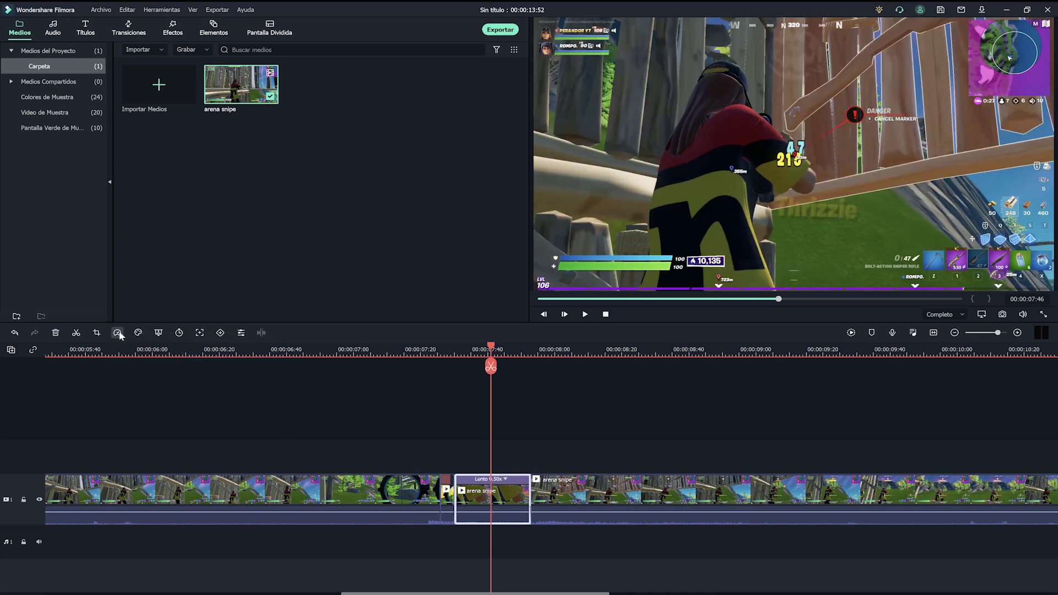
click(118, 333)
click(163, 342)
click(609, 242)
key(BackSpace)
text(2)
click(550, 336)
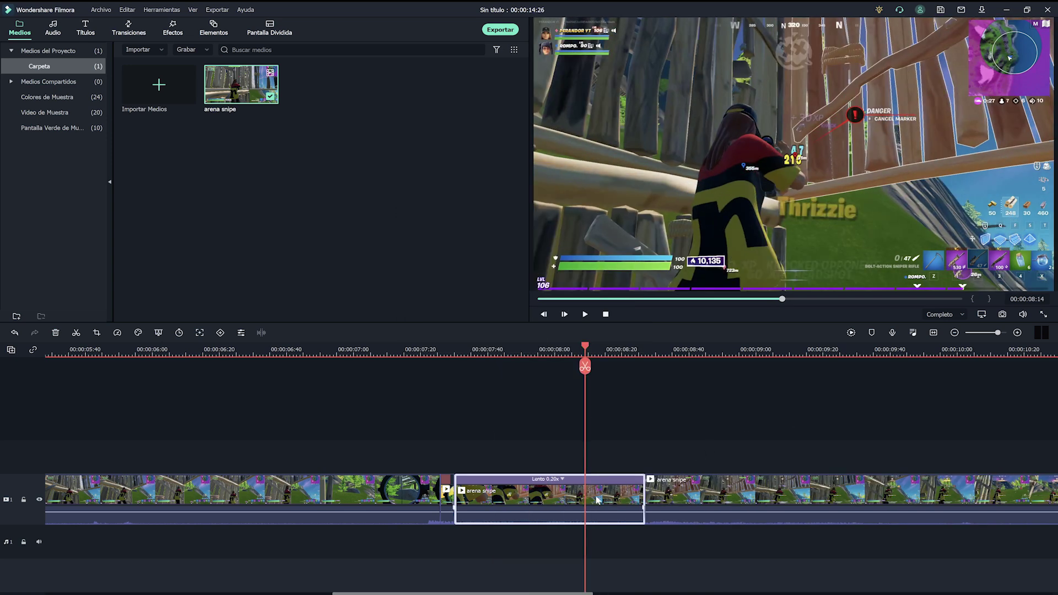
- Copy the slowed clip and place the copy on a new track above it
right_click(597, 499)
click(628, 356)
drag(628, 353, 560, 354)
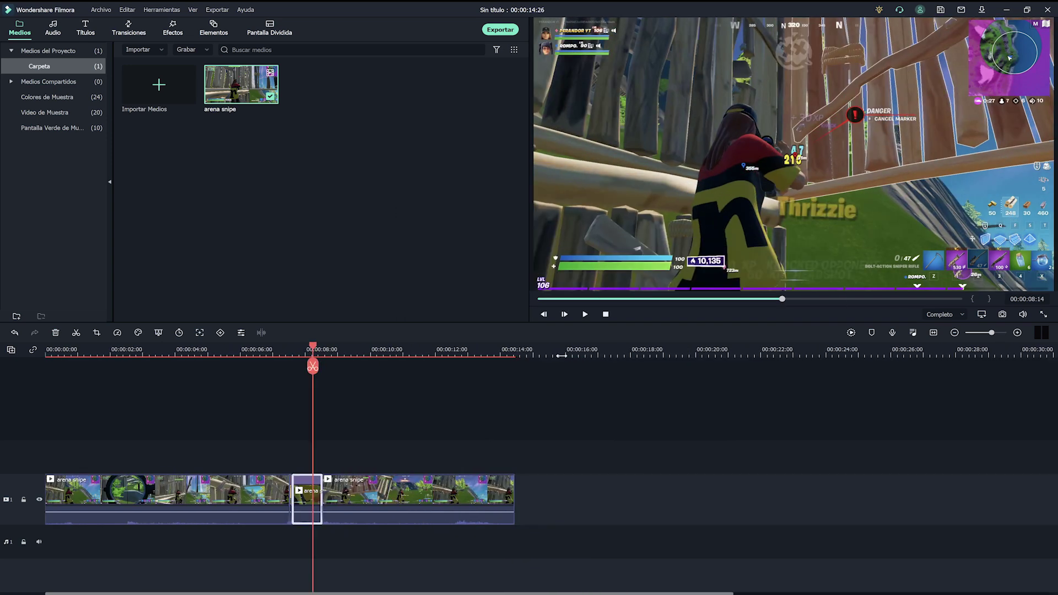
click(537, 353)
key(ctrl+v)
drag(558, 501, 308, 456)
- Mute the audio of both slowed clips via Audio > Silenciar
click(287, 362)
scroll(288, 362, up, 2)
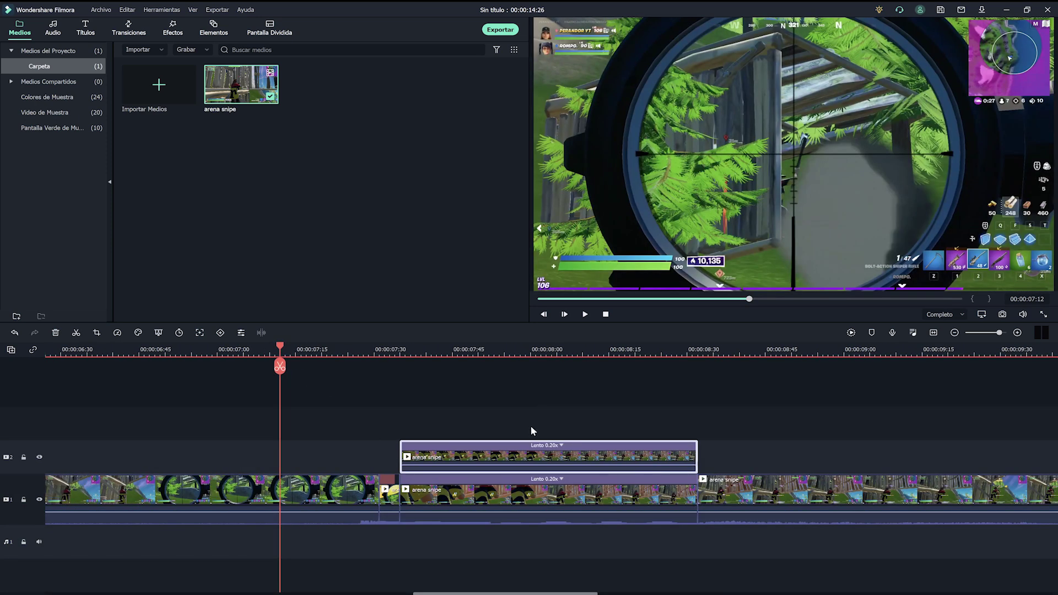
drag(526, 410, 466, 525)
right_click(494, 494)
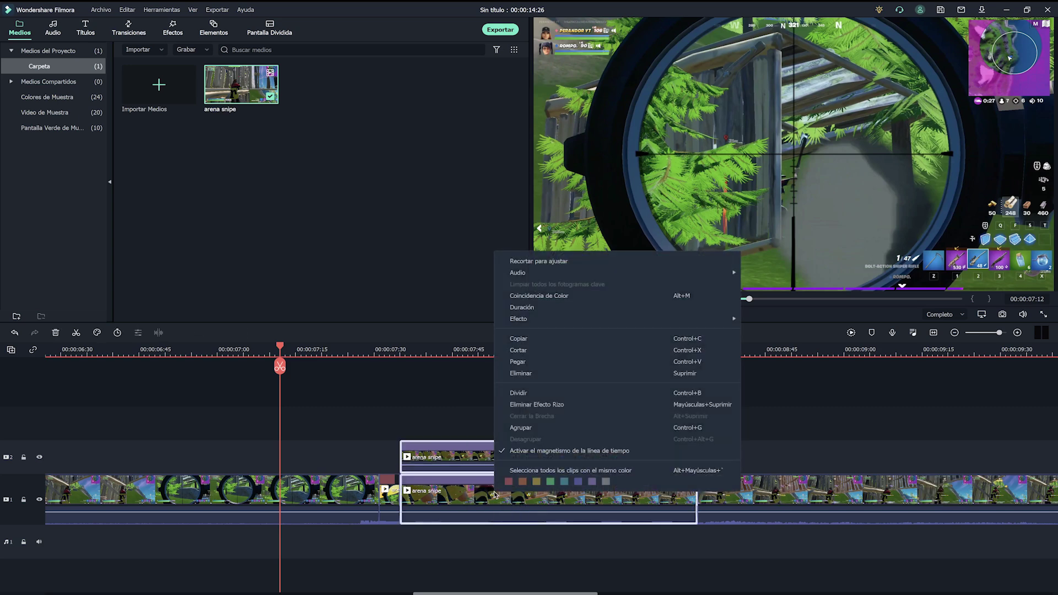
mouse_move(549, 274)
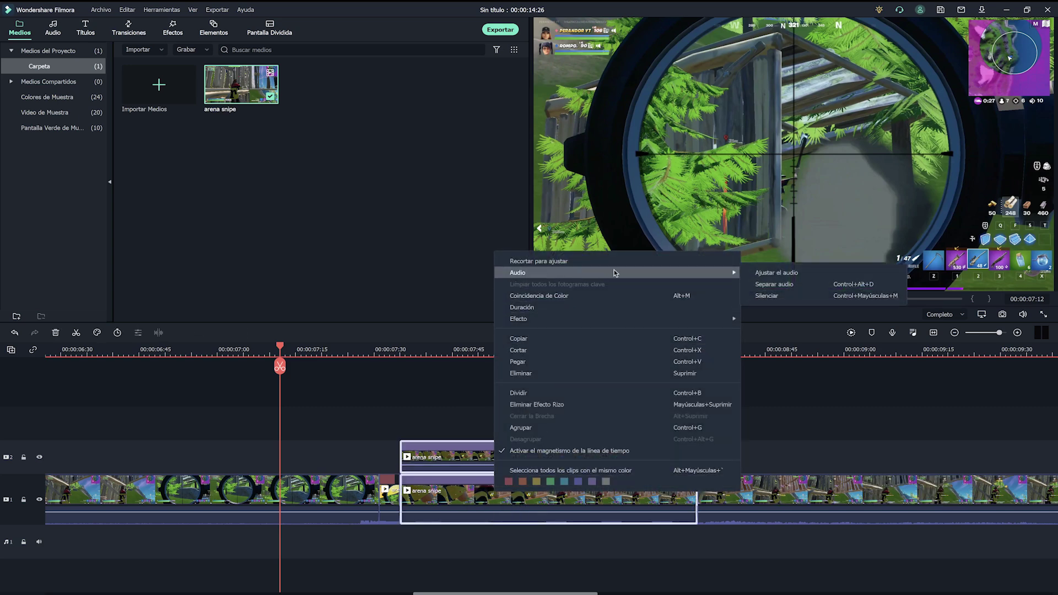
click(774, 296)
click(701, 414)
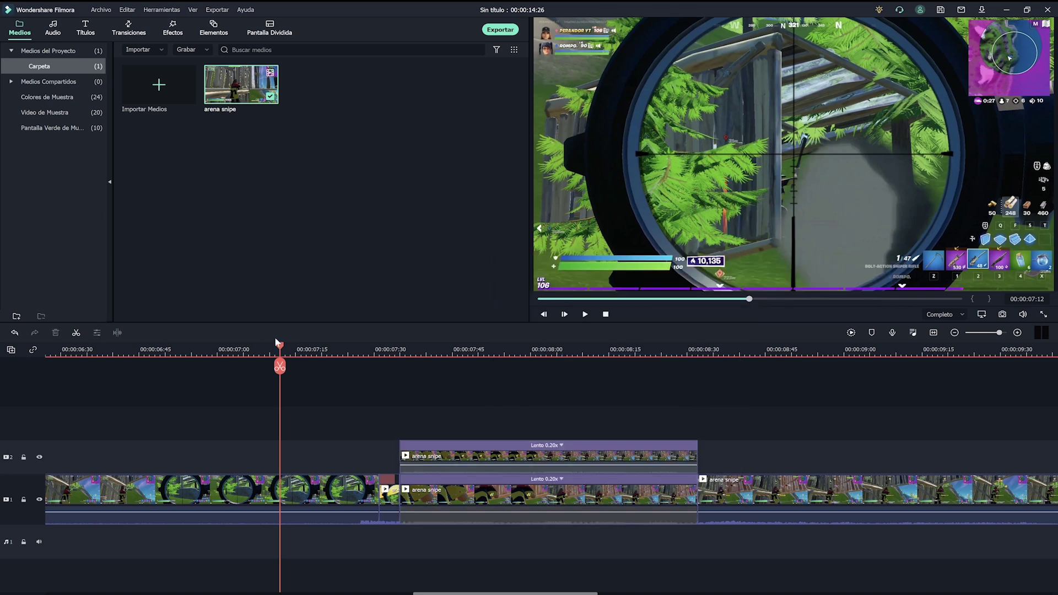
- Check the speed options of the upper and lower slowed clips without changes
click(451, 449)
click(428, 502)
click(460, 449)
click(484, 434)
- Place a shortened Dissolver transition at the start of the track-2 overlay clip
click(130, 26)
click(153, 50)
text(disolver)
drag(147, 90, 414, 461)
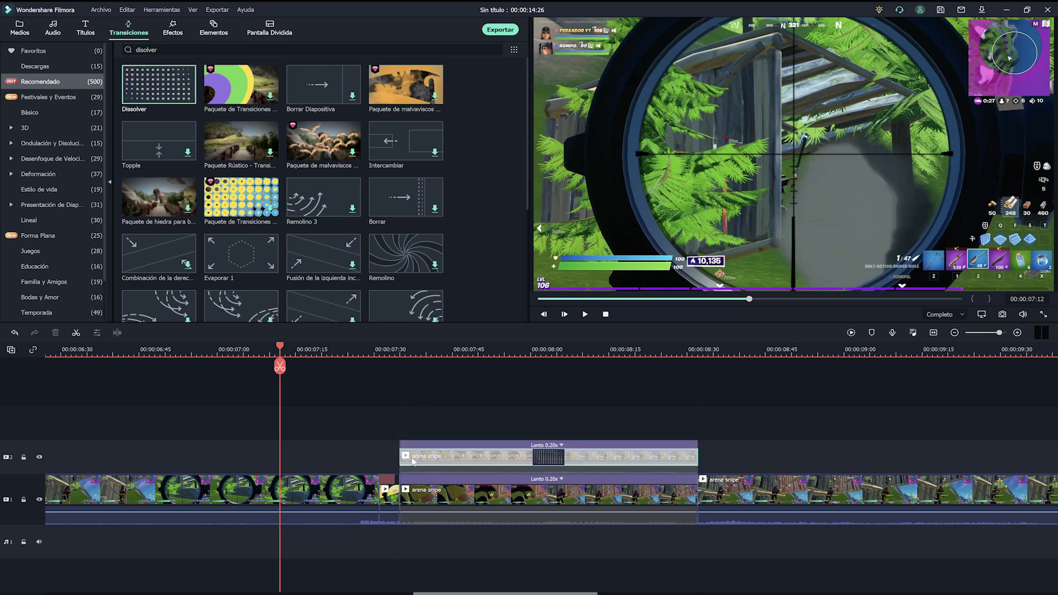
drag(698, 460, 520, 460)
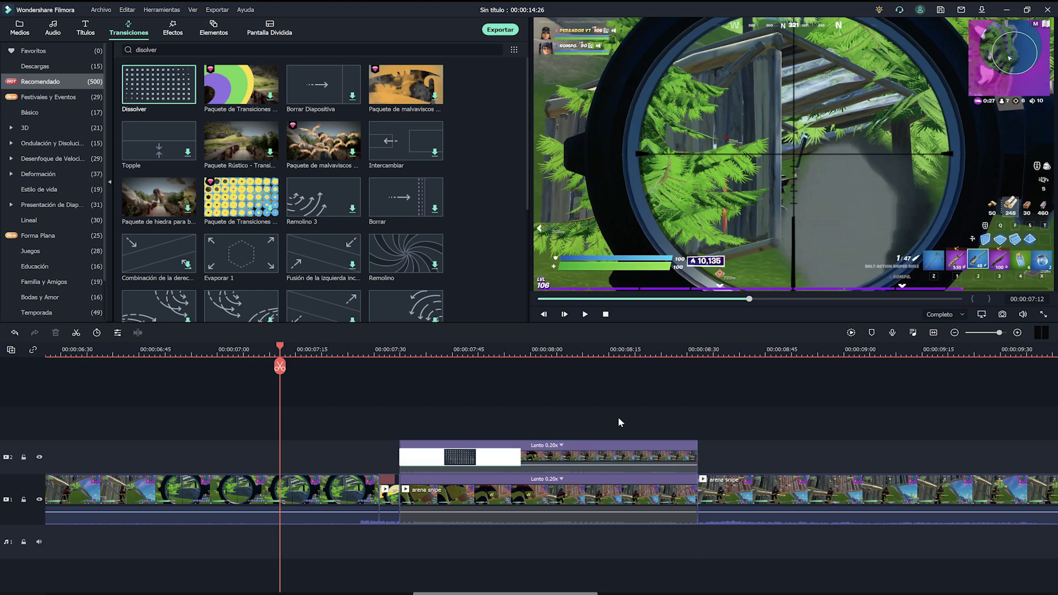
scroll(619, 419, up, 2)
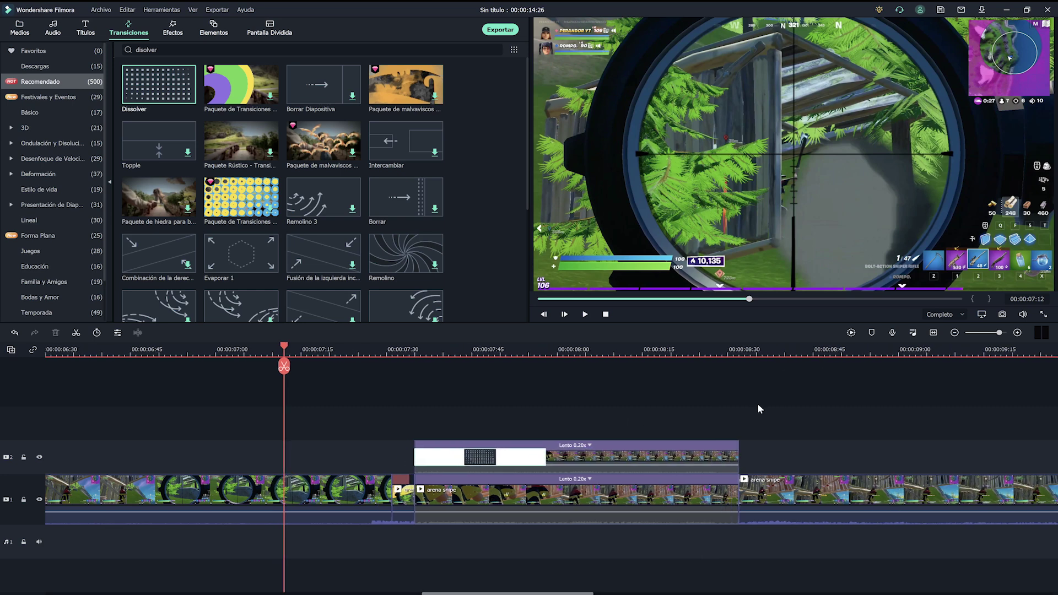
- Search the effects library for 'extremadamente sucia'
click(175, 27)
click(319, 50)
text(extremadamente sucia)
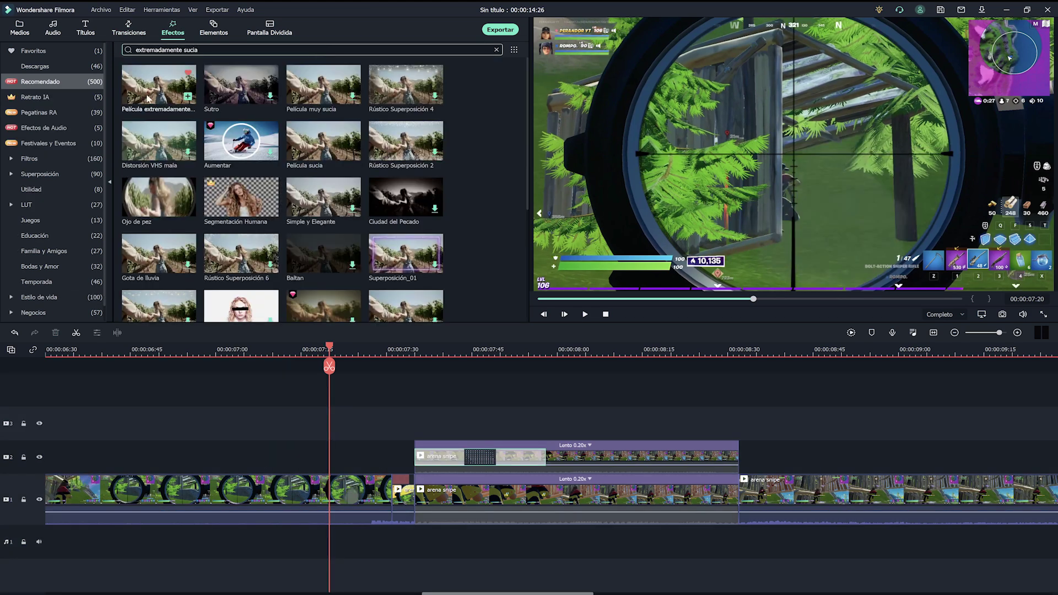
- Apply Película extremadamente sucia and Extremo to the track-2 overlay, then open its video settings
mouse_move(147, 91)
mouse_down()
mouse_move(508, 310)
mouse_move(574, 439)
mouse_move(571, 458)
mouse_up()
click(599, 356)
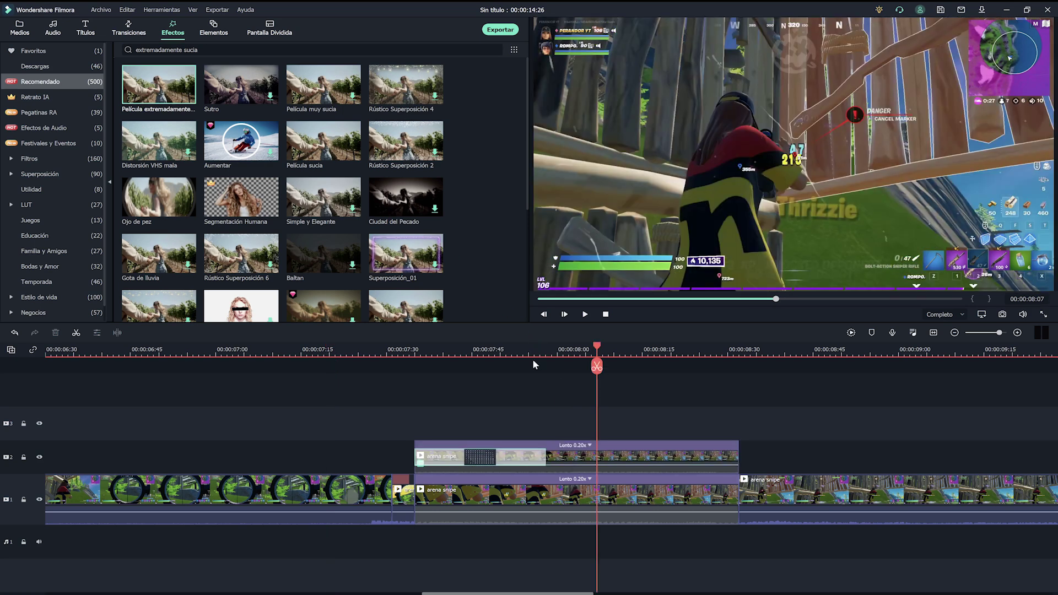
click(207, 49)
text(extremo)
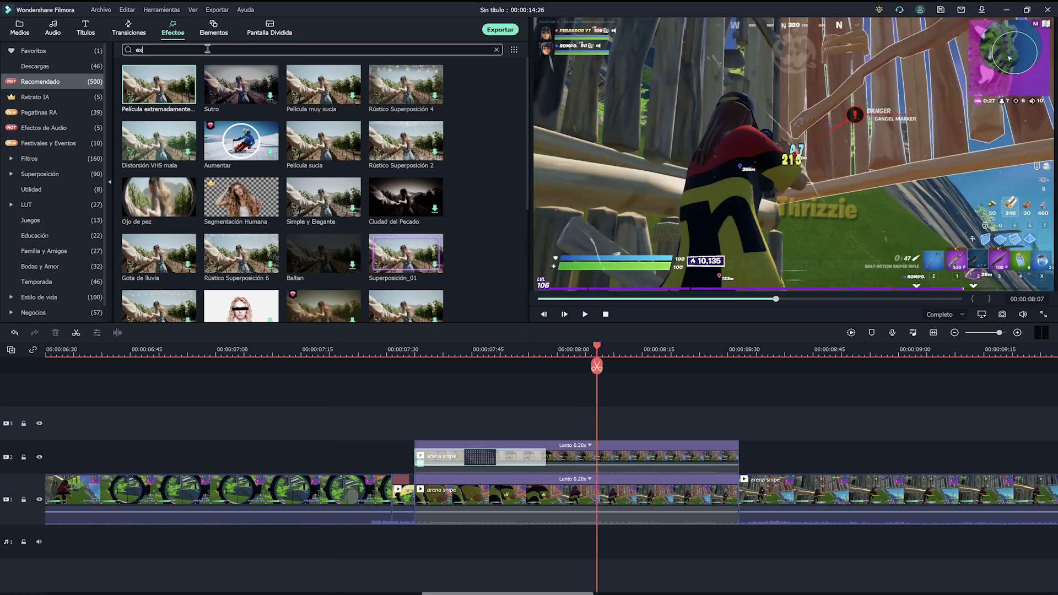
click(513, 114)
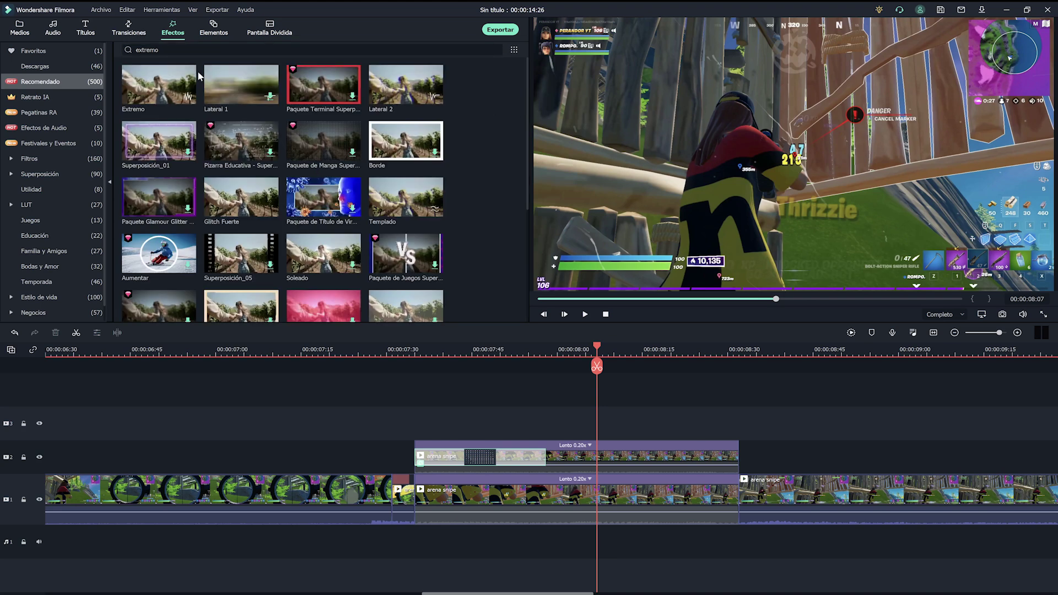
click(579, 466)
drag(578, 463, 580, 460)
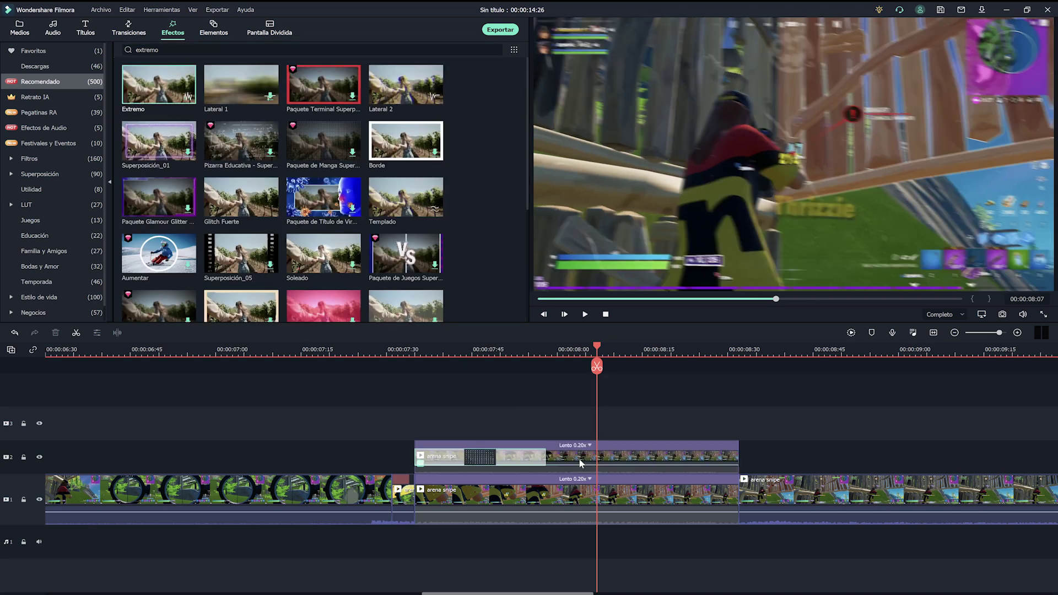
double_click(626, 461)
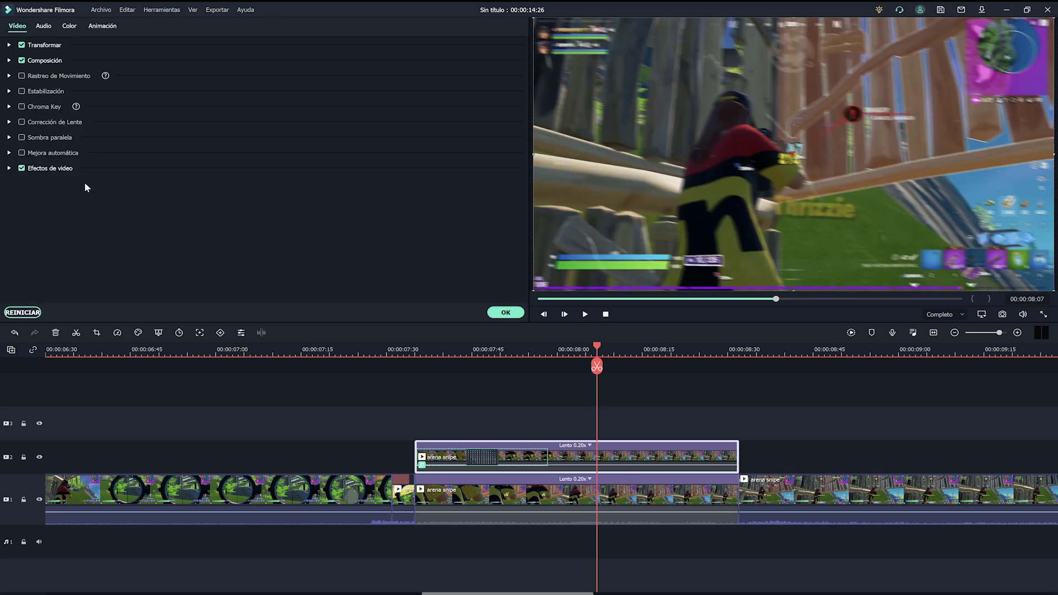
- Expand the Extremo effect settings and set its Frequency to 75
click(9, 169)
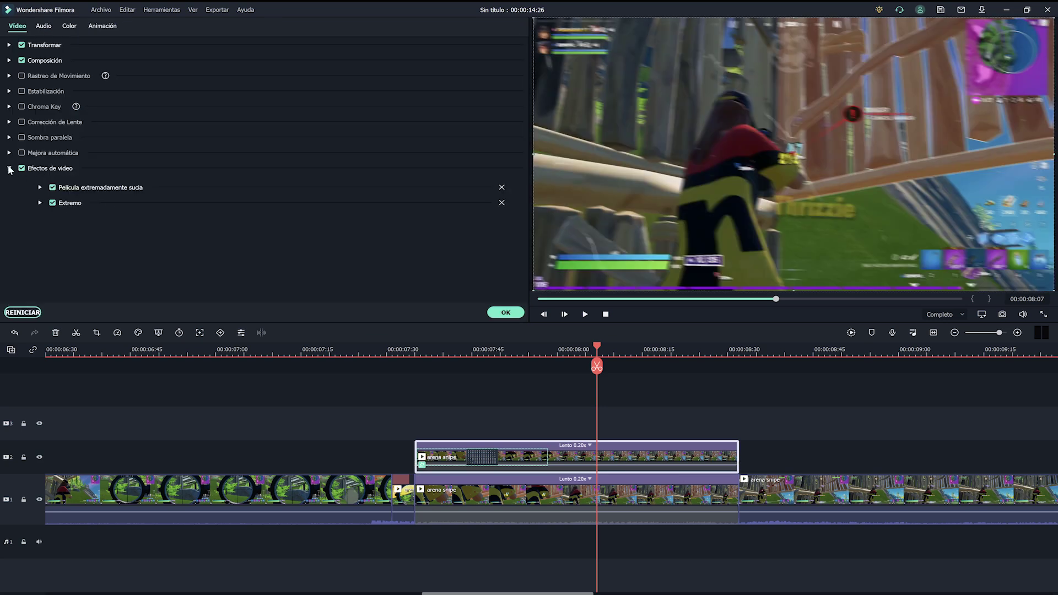
click(40, 203)
click(40, 187)
click(40, 187)
scroll(520, 166, down, 2)
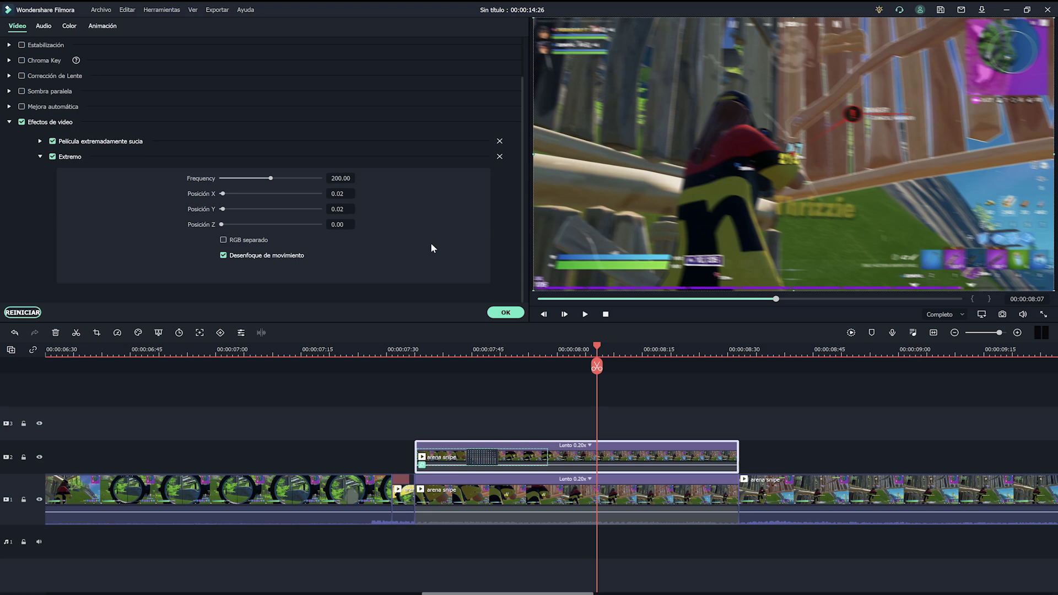
double_click(341, 178)
text(75)
key(Return)
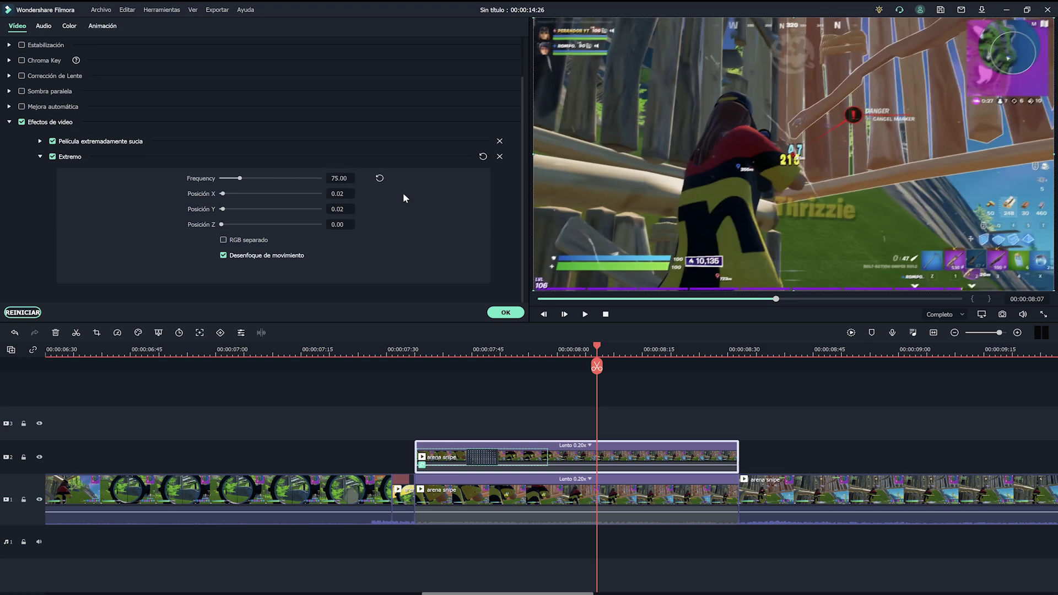
- Set Extremo's Posición Y to 0.01, turn off motion blur, and apply
double_click(340, 194)
click(340, 209)
double_click(341, 224)
click(393, 230)
click(223, 255)
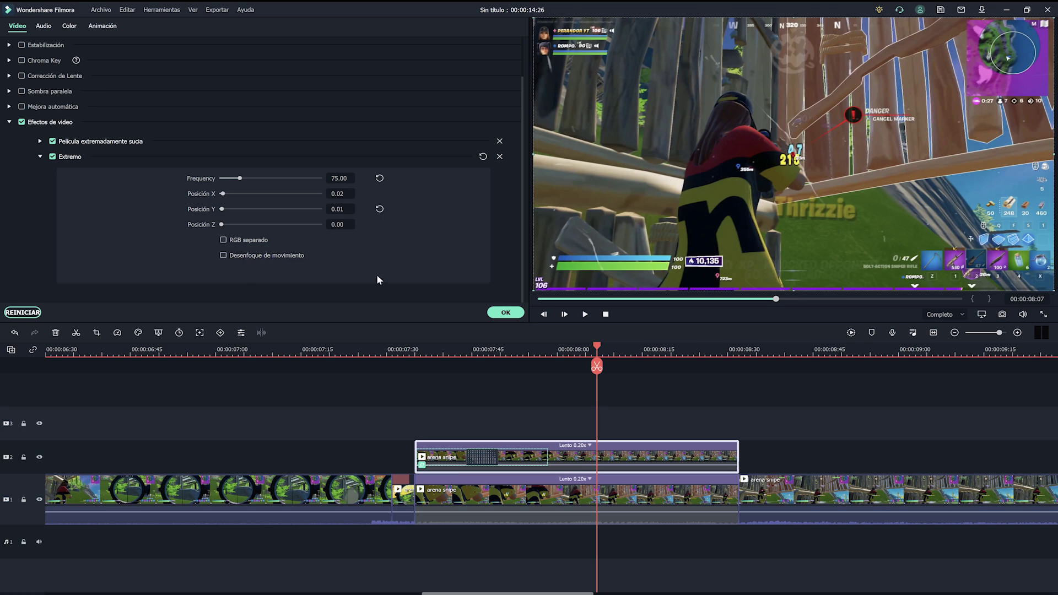
click(506, 312)
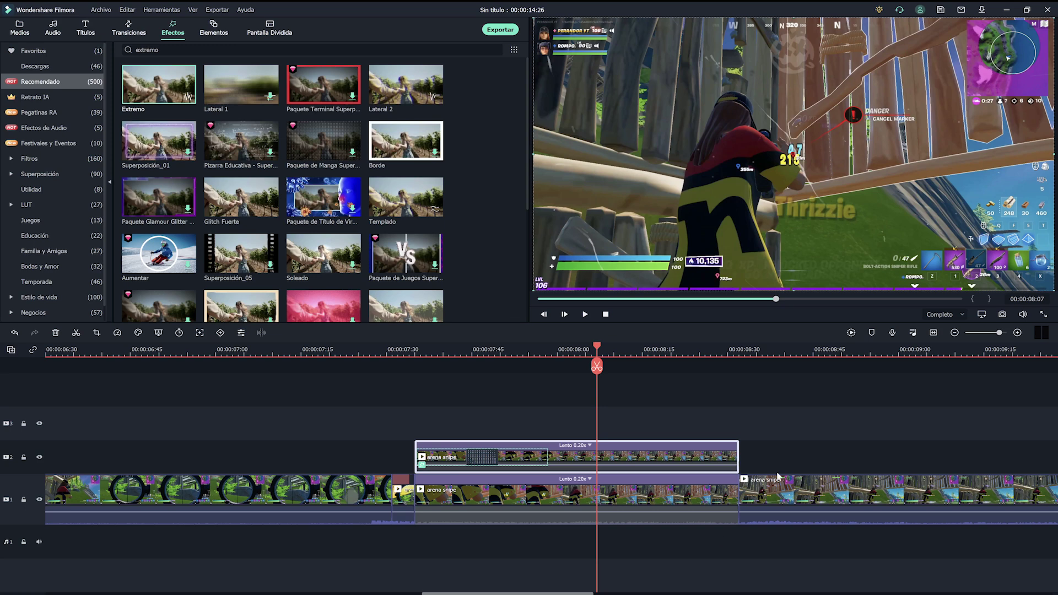
- Move the playhead from 8:32 forward to the headshot moment
scroll(769, 342, down, 2)
scroll(771, 386, down, 2)
click(463, 349)
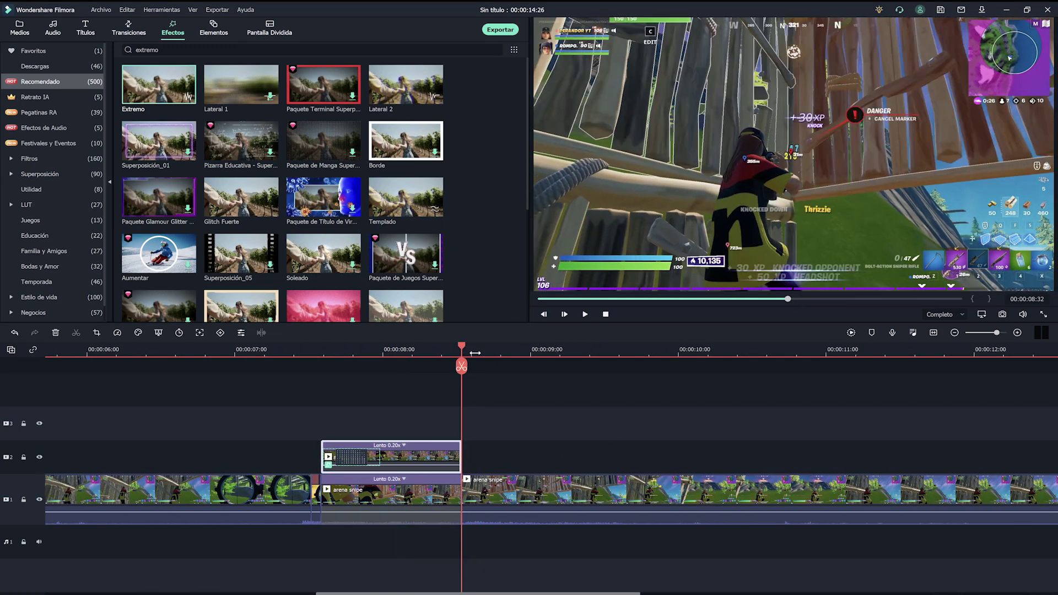
drag(462, 347, 549, 347)
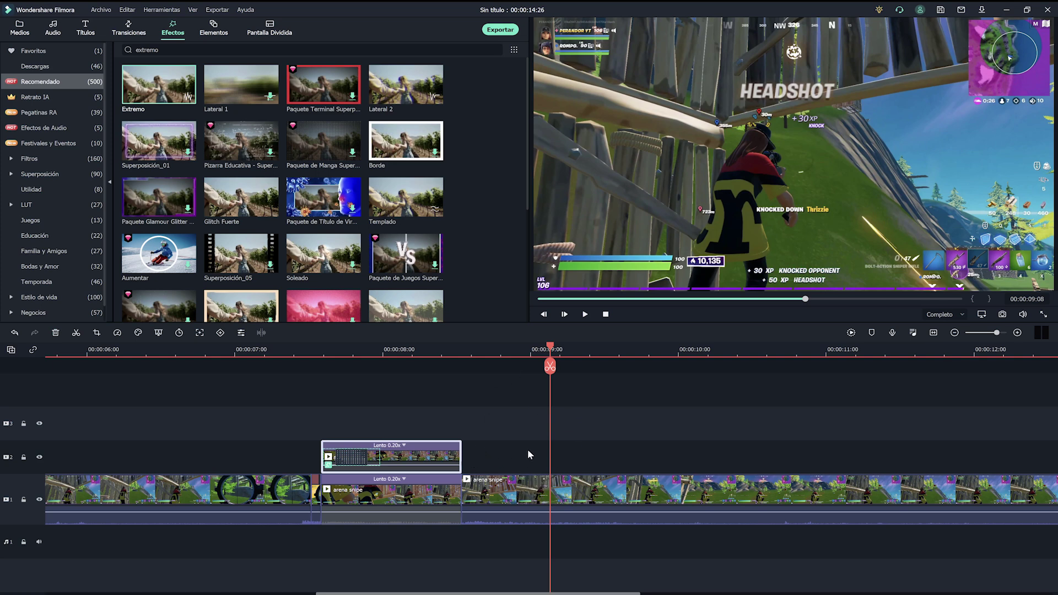
- Add the Brillo effect on track 2 after the overlay, trimmed to end at the playhead
double_click(165, 50)
text(brillo)
key(Return)
drag(190, 102, 581, 463)
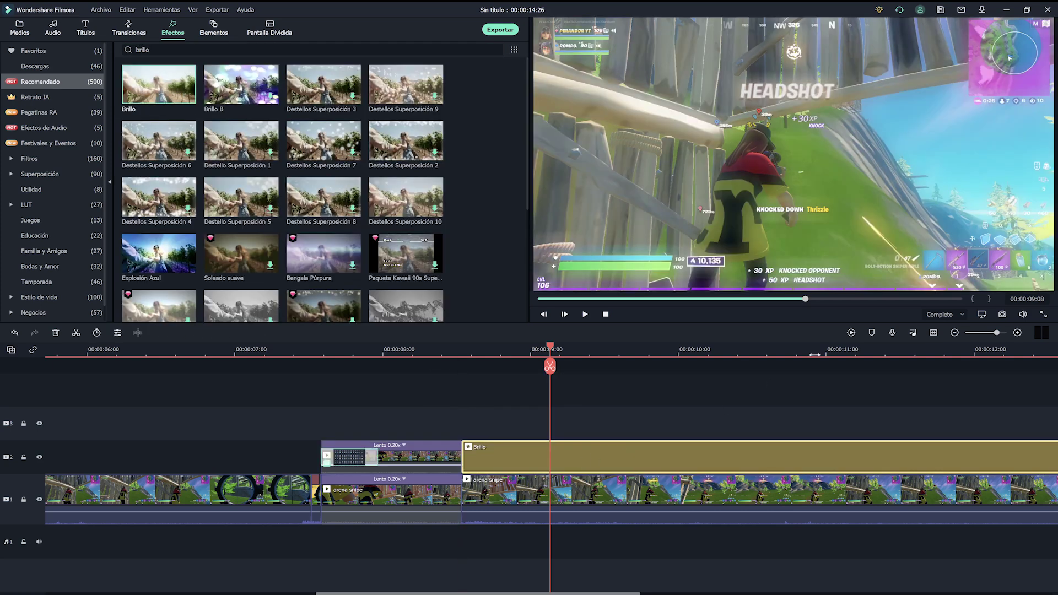
drag(766, 349, 725, 351)
drag(811, 449, 551, 452)
scroll(564, 357, up, 5)
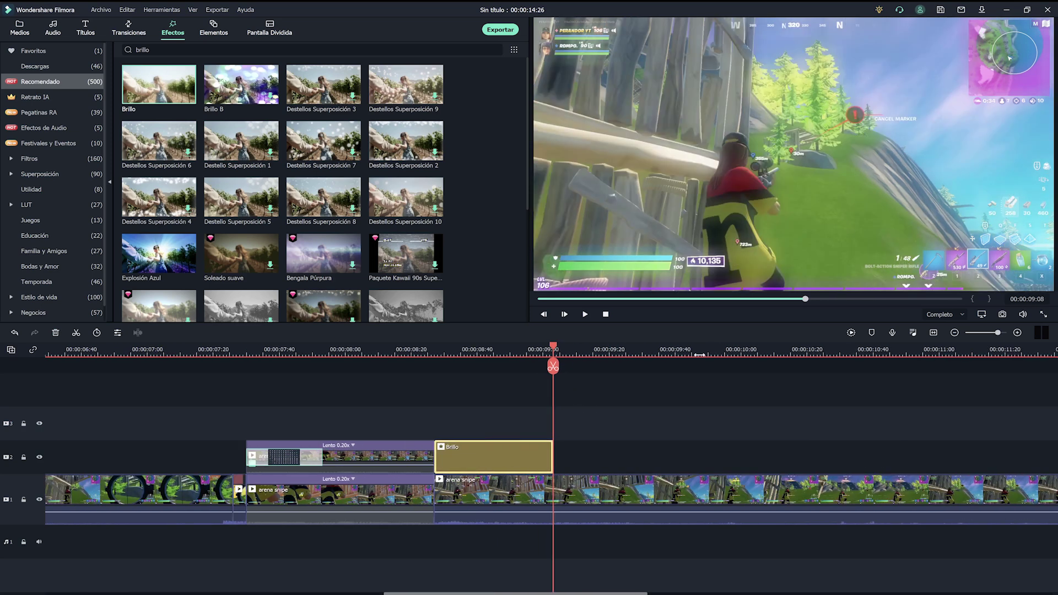
drag(550, 456, 559, 456)
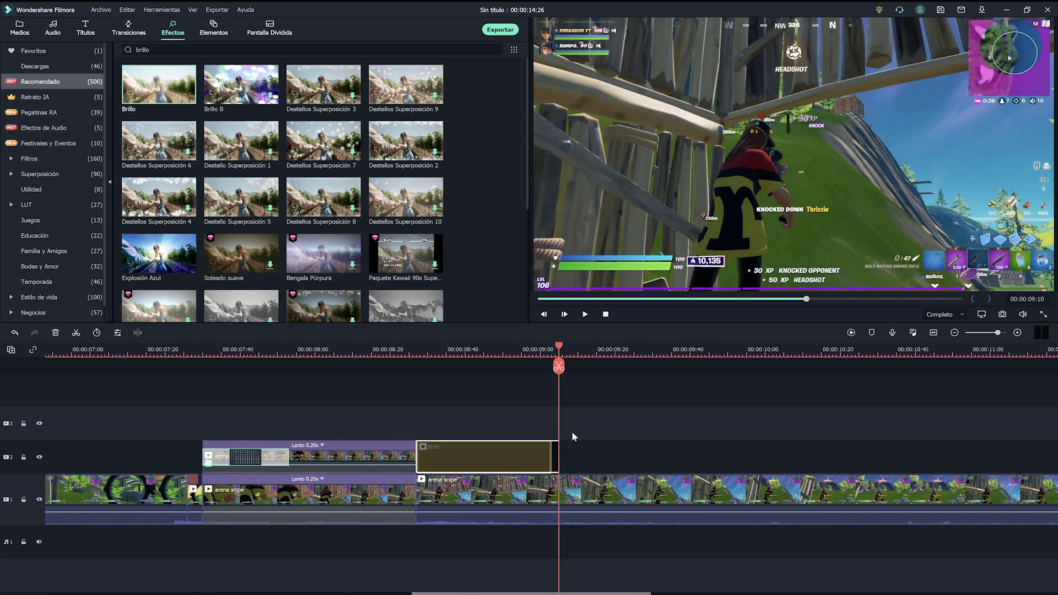
- Add Extremo on track 3 above Brillo, cut to end just past Brillo
double_click(156, 51)
text(Extremo)
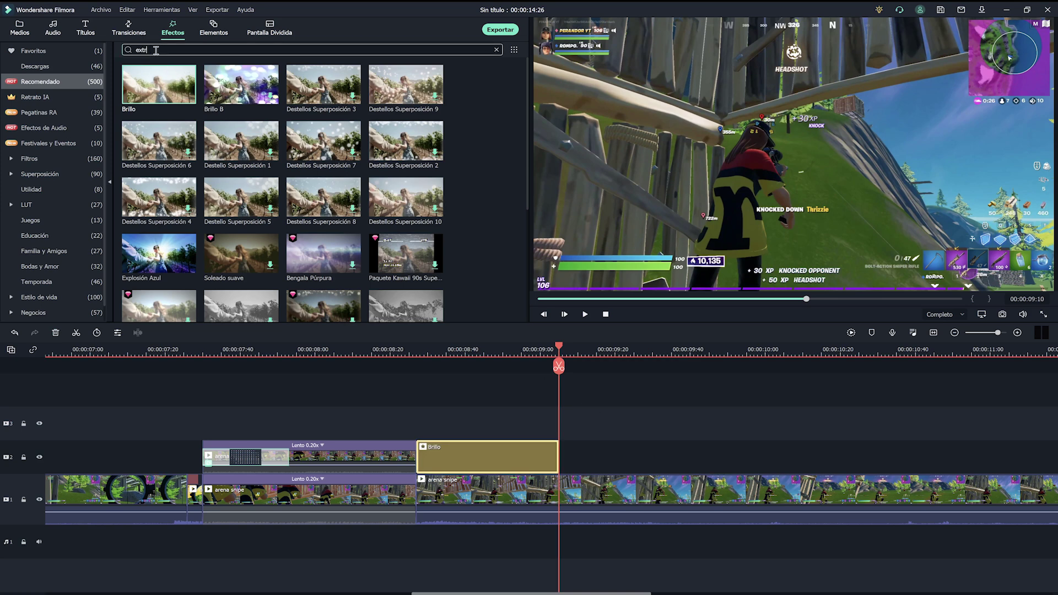
drag(142, 93, 433, 418)
drag(560, 348, 582, 348)
click(581, 367)
key(Delete)
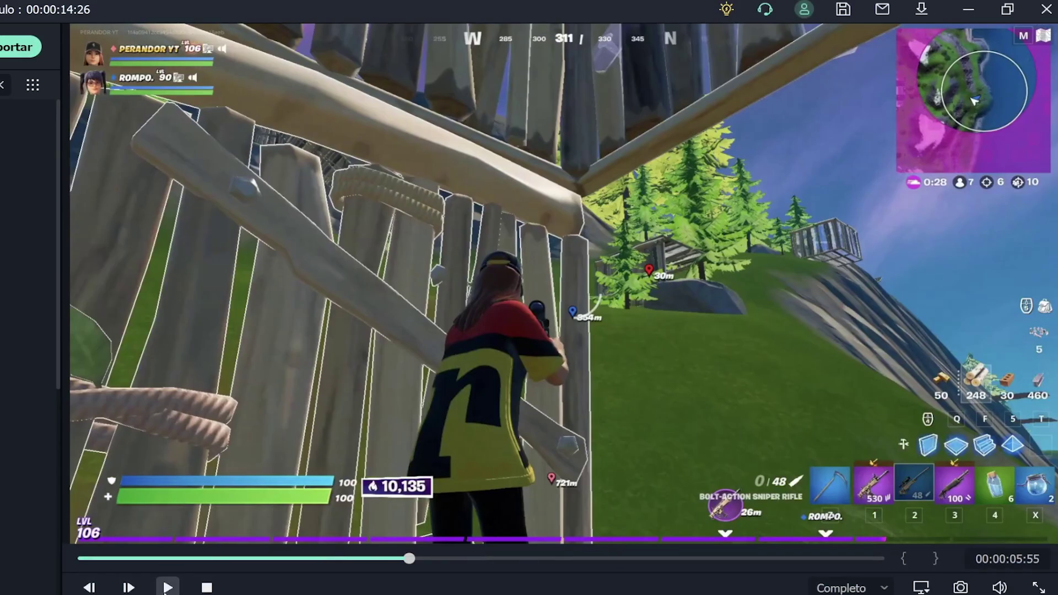
- Play the edited section and step frame by frame through the headshot
click(584, 315)
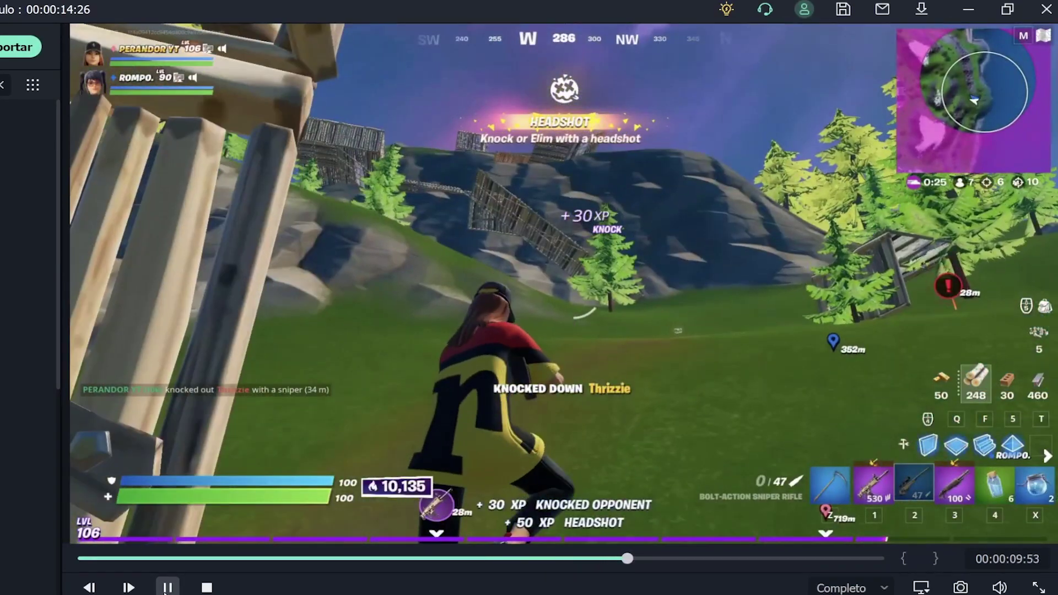
click(167, 587)
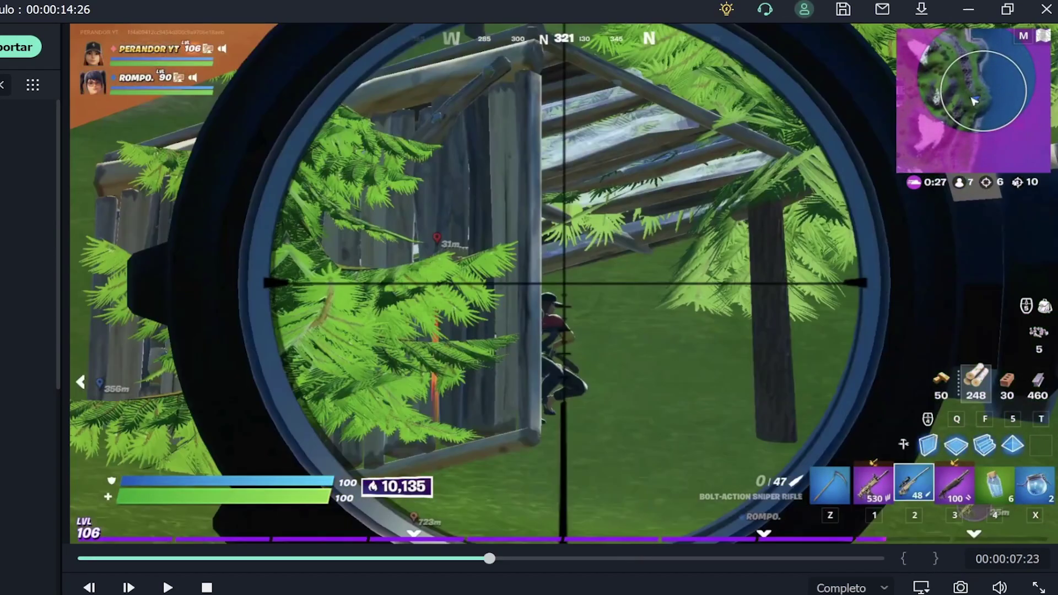
key(Right)
key(Right)
key(Right)
key(Right)
key(Right)
key(Right)
key(Right)
key(Right)
key(Right)
key(Right)
key(Right)
key(Right)
key(Right)
key(Right)
key(Right)
key(Right)
key(Right)
key(Right)
key(Right)
key(Right)
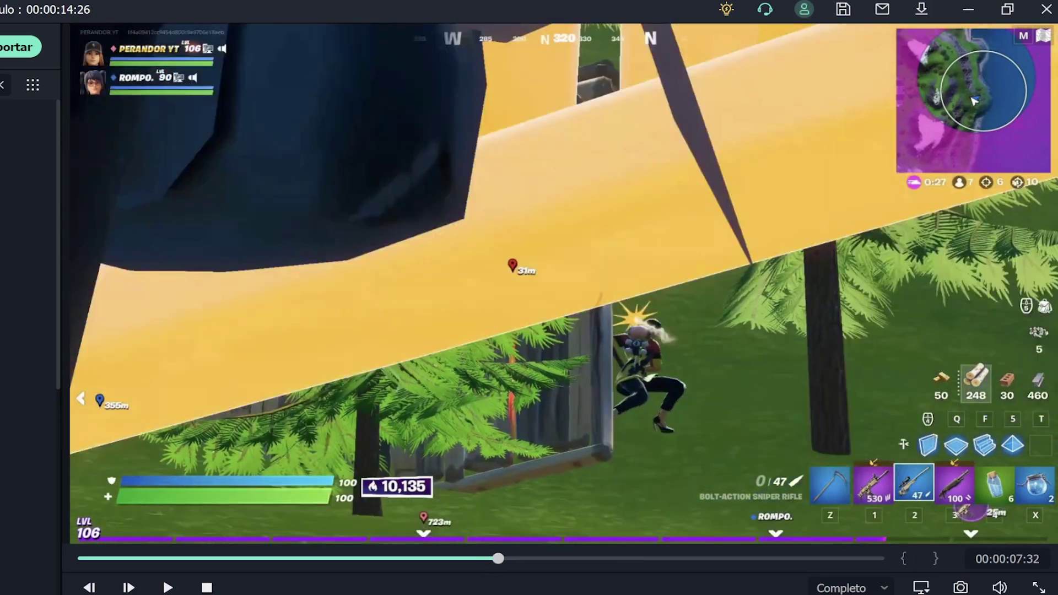
key(Right)
key(Right)
key(Right)
key(Right)
key(Right)
key(Right)
key(Right)
key(Right)
key(Right)
key(Right)
key(Right)
key(Right)
key(Right)
key(Right)
key(Right)
key(Right)
key(Right)
key(Right)
key(Right)
key(Right)
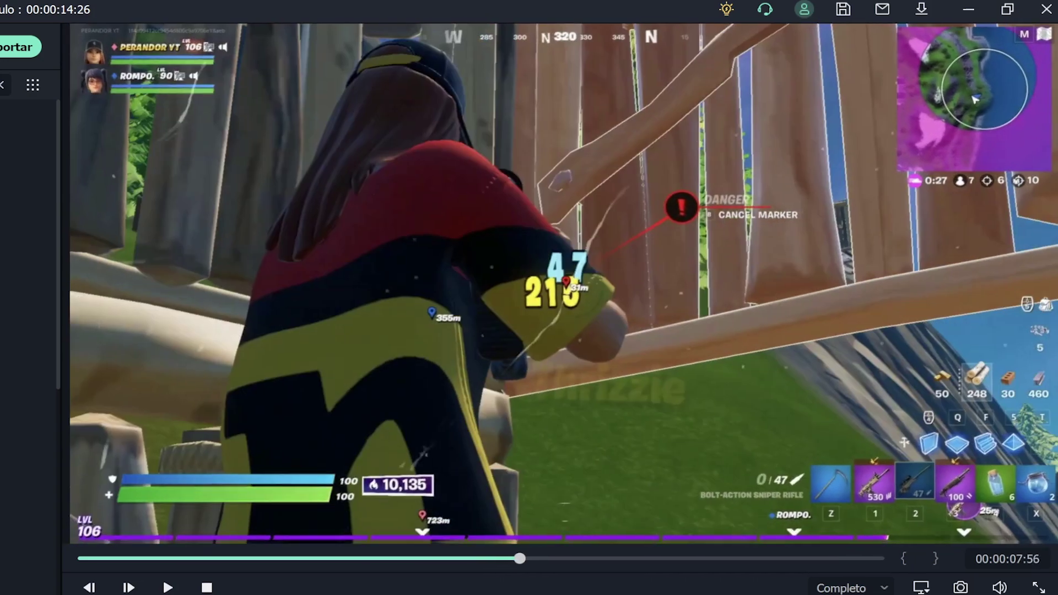
key(Right)
key(Right)
key(Right)
key(Right)
key(Right)
key(Right)
key(Right)
key(Right)
key(Right)
key(Right)
key(Right)
key(Right)
key(Right)
key(Right)
key(Right)
key(Right)
key(Right)
key(Right)
key(Right)
key(Right)
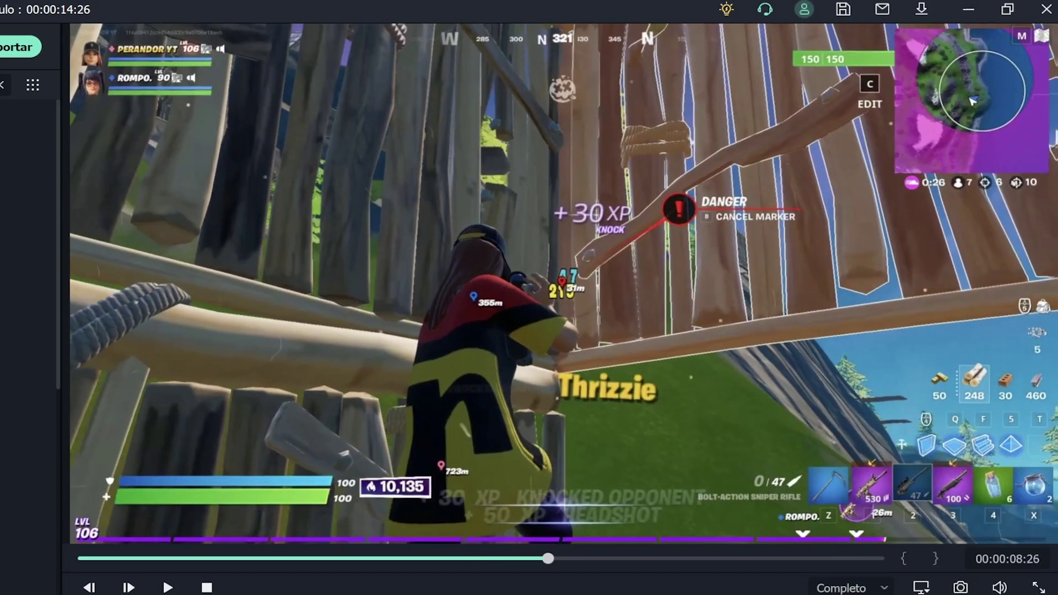
key(Right)
key(Right)
key(Right)
key(Right)
key(Right)
key(Right)
key(Right)
key(Right)
key(Right)
key(Right)
key(Right)
key(Right)
key(Right)
key(Right)
key(Right)
key(Right)
key(Right)
key(Right)
key(Right)
key(Right)
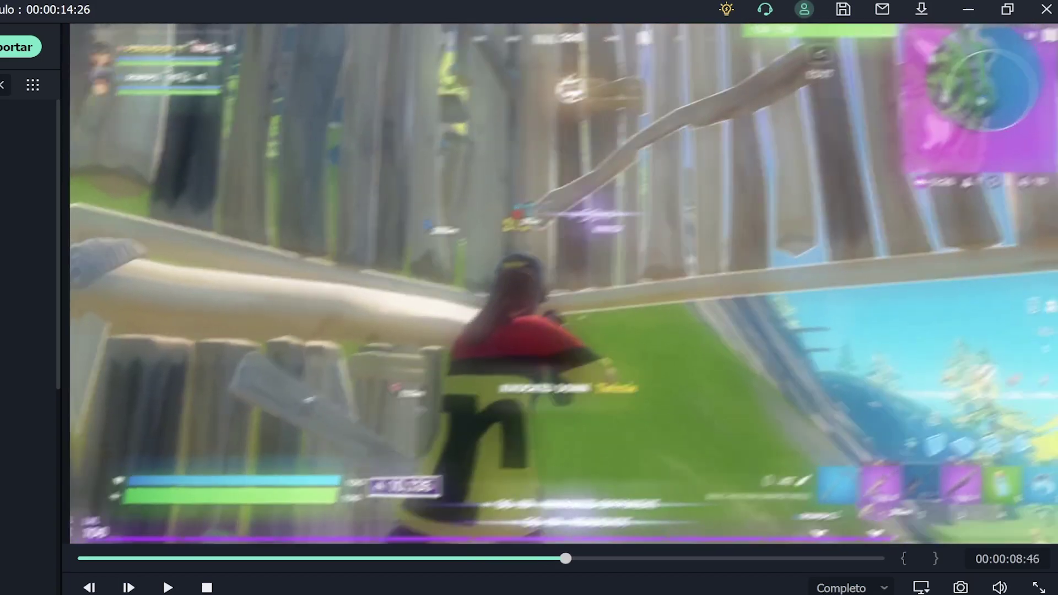
key(Escape)
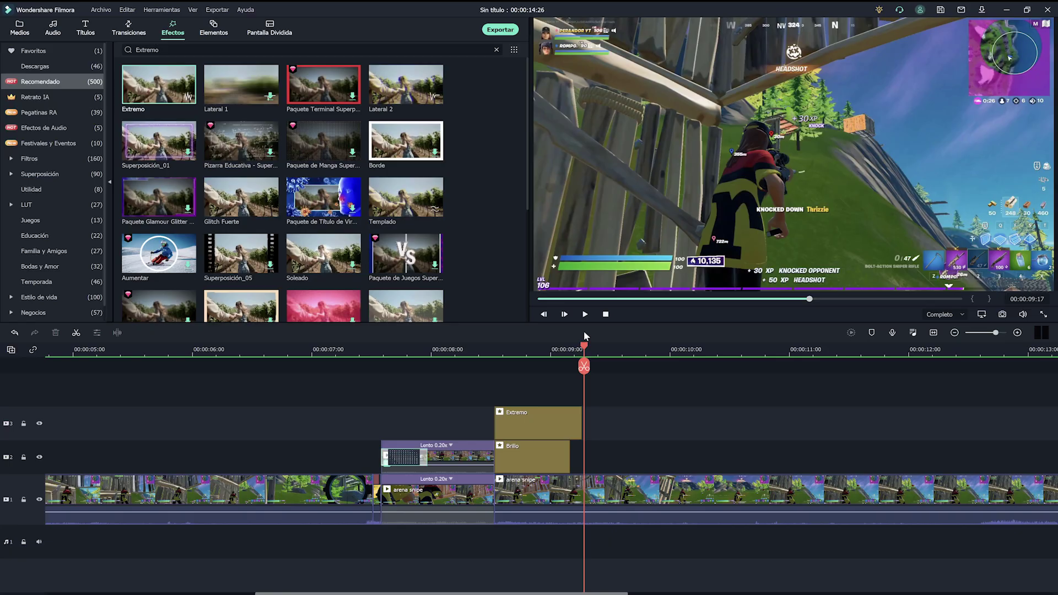
- Select the slow-motion overlay clip at 8:04 and open its advanced colour correction in manual mode
click(437, 349)
click(457, 464)
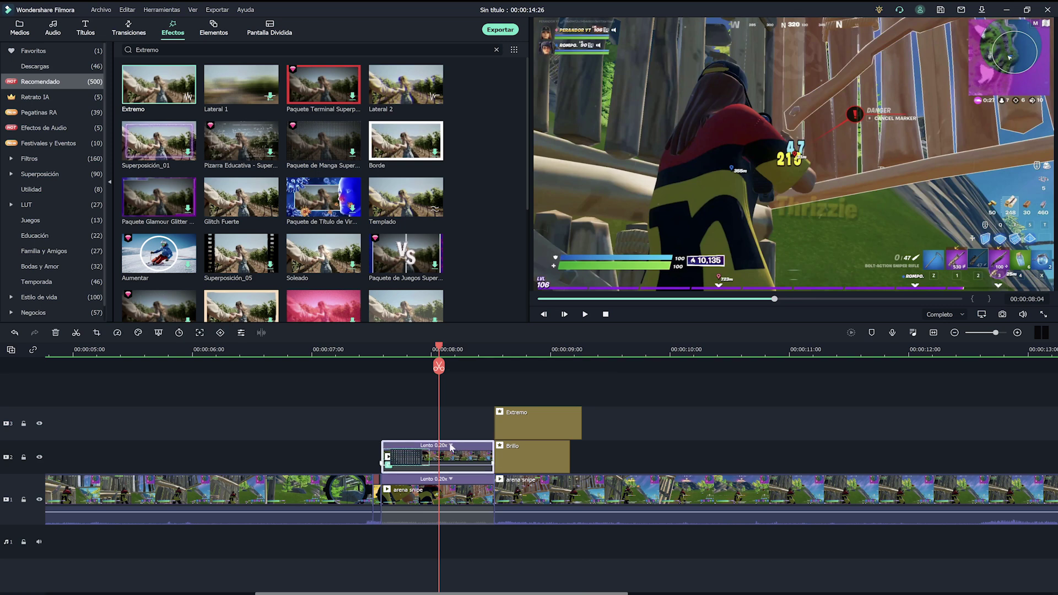
click(139, 332)
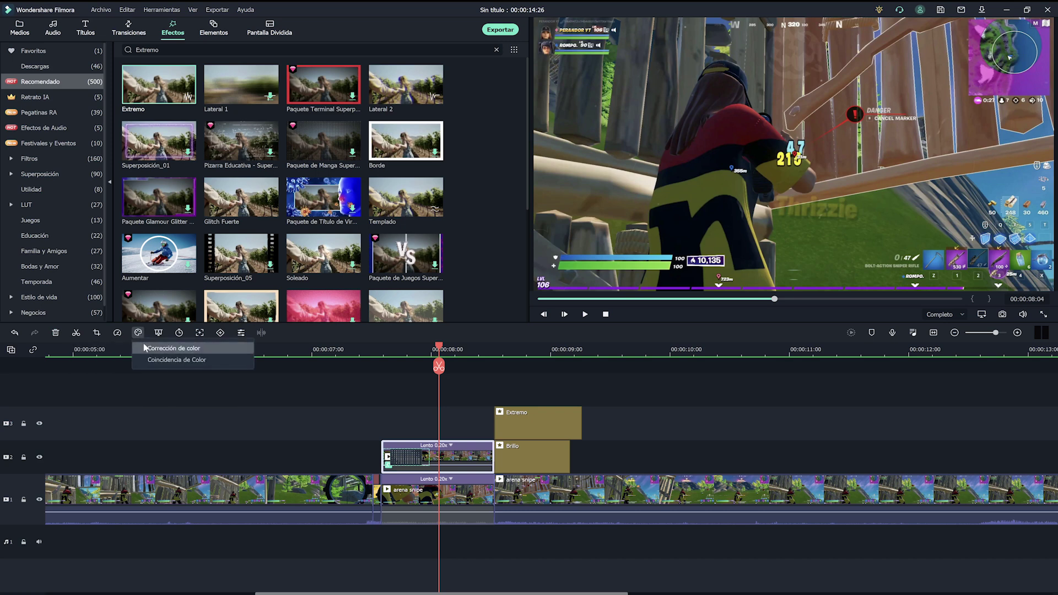
click(208, 347)
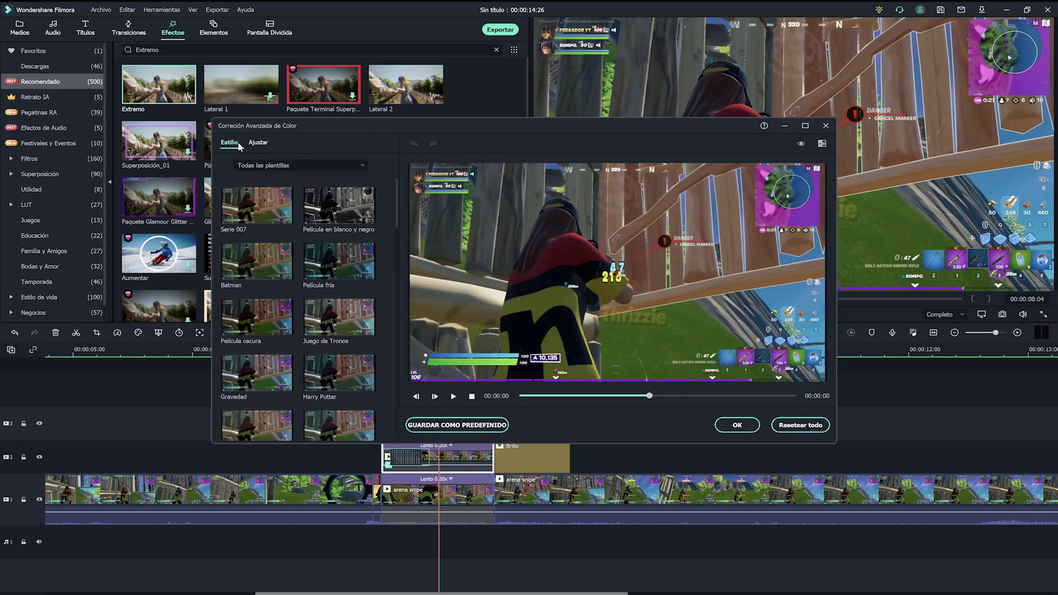
click(259, 143)
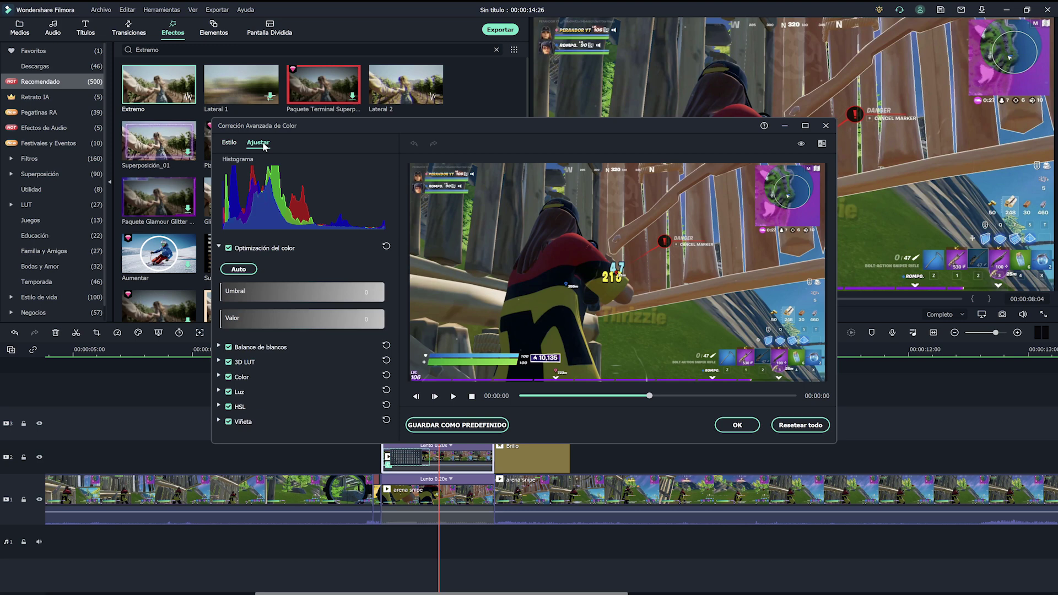
- In HSL, set red hue -100 and luminance 99, green hue 72, magenta hue -56 and saturation 51
click(219, 406)
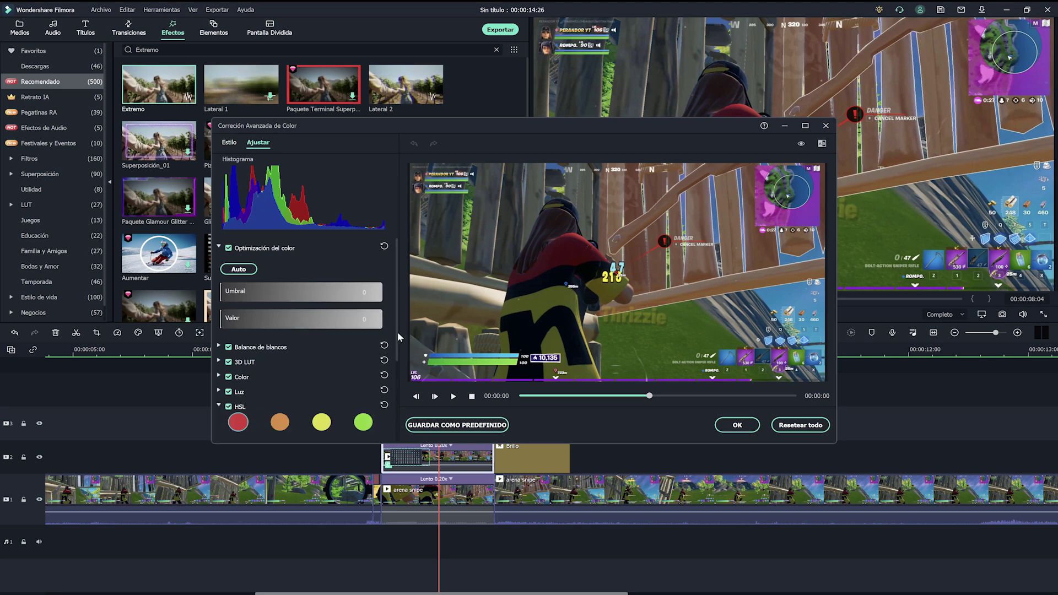
scroll(398, 332, down, 3)
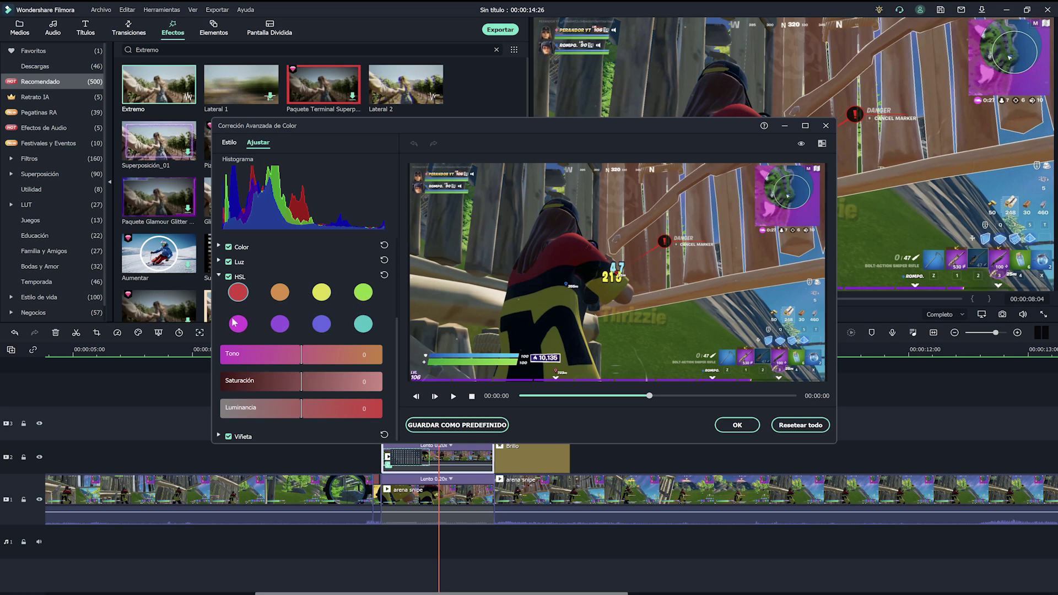
drag(319, 355, 221, 354)
drag(301, 408, 383, 408)
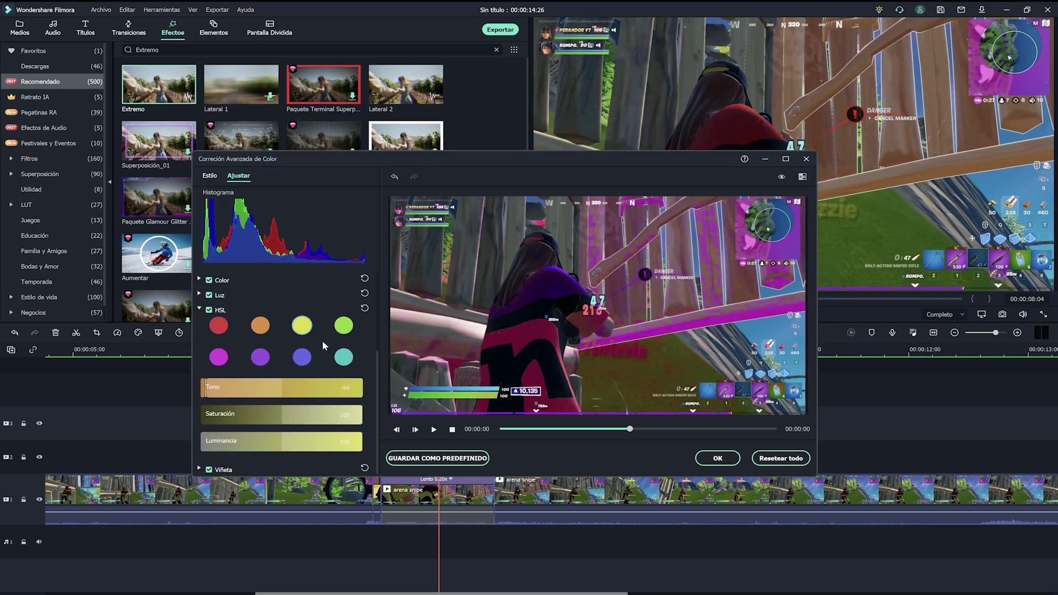
click(343, 325)
drag(281, 388, 362, 392)
drag(282, 416, 364, 417)
drag(282, 442, 360, 442)
click(219, 357)
drag(281, 388, 237, 389)
drag(281, 417, 364, 415)
- Set purple hue -100, blue hue 100, teal hue -100, maxing their saturation and luminance, then collapse HSL
drag(282, 443, 364, 442)
click(260, 357)
drag(281, 388, 200, 387)
drag(282, 416, 364, 416)
drag(282, 442, 364, 442)
click(302, 357)
drag(281, 388, 332, 387)
drag(281, 415, 364, 416)
drag(281, 442, 363, 443)
drag(333, 389, 175, 390)
click(344, 357)
drag(283, 389, 199, 389)
drag(282, 416, 363, 416)
drag(281, 442, 364, 442)
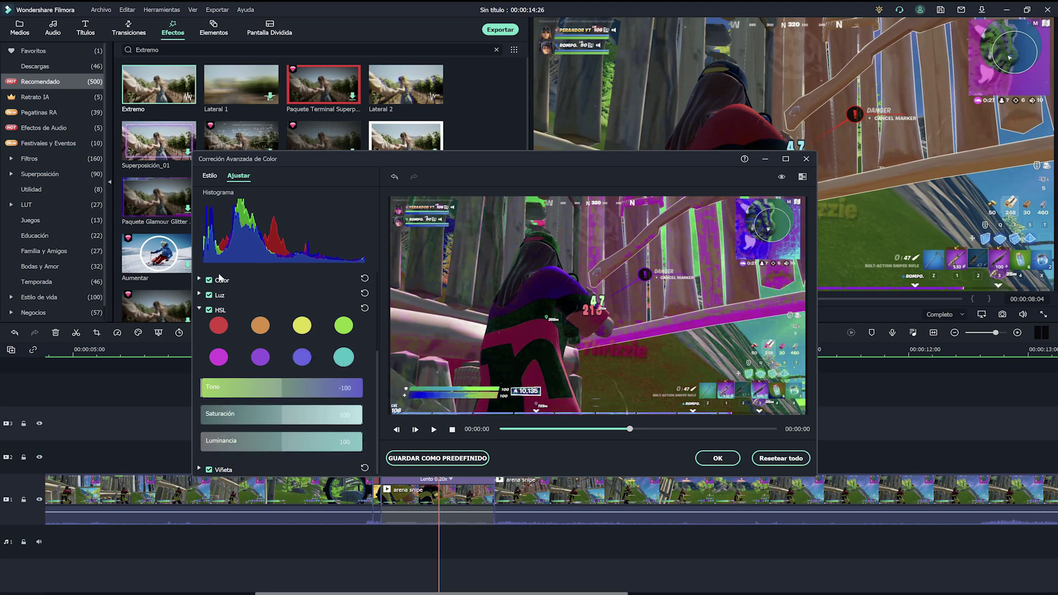
click(199, 309)
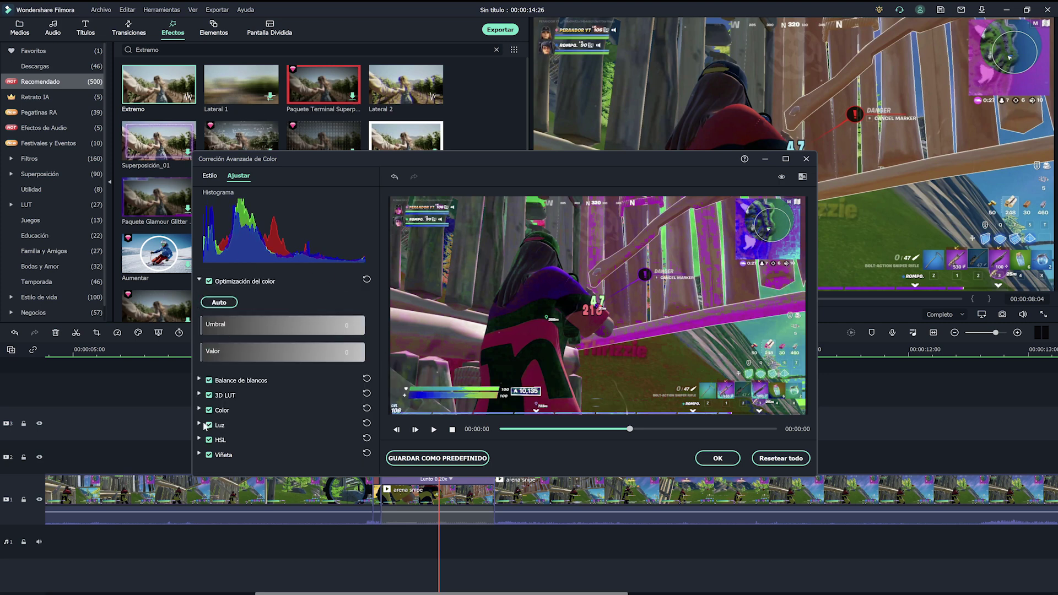
- Under Luz, set Sombras 14, Blancos 16 and Negros -28, then collapse the section
click(202, 425)
scroll(287, 380, down, 3)
drag(283, 379, 305, 378)
drag(282, 428, 267, 429)
drag(282, 348, 305, 349)
drag(282, 405, 259, 427)
drag(305, 373, 329, 347)
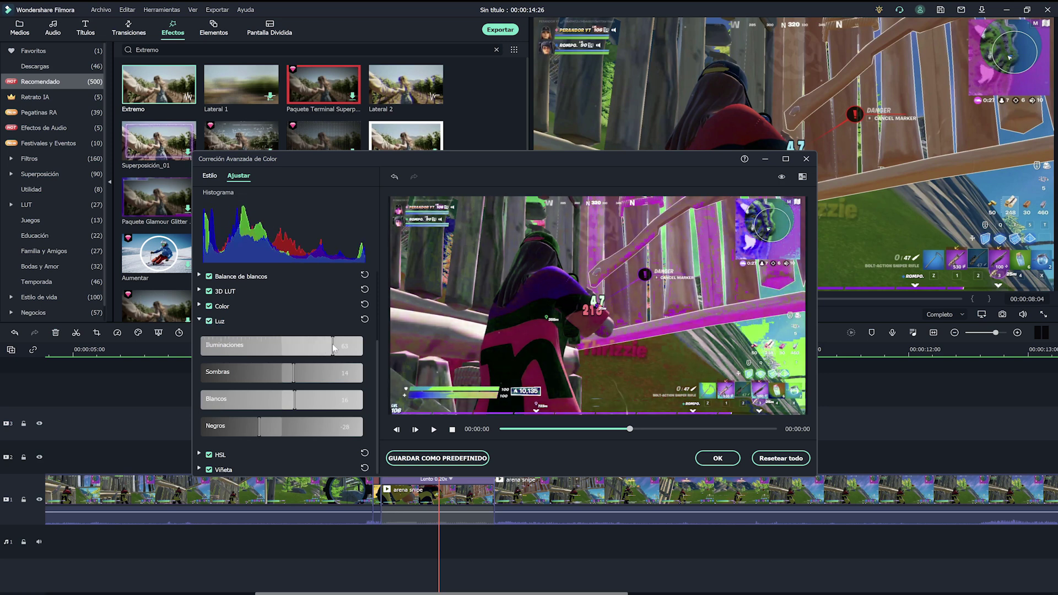
click(199, 320)
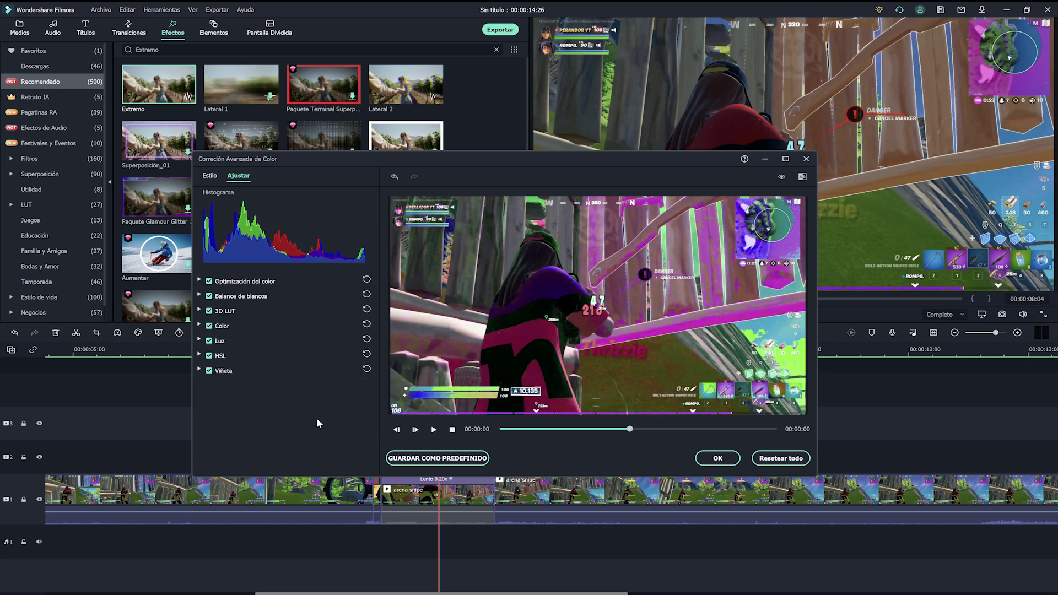
- Save the grade as custom preset 'Larga Distancia' and verify it under Estilo > Personalizar
click(441, 466)
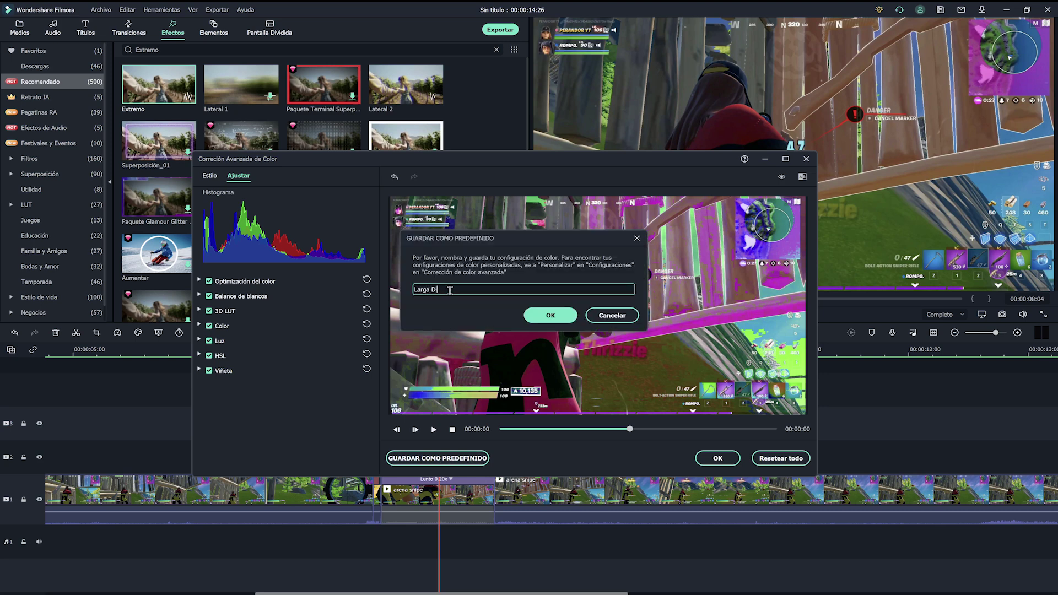
click(550, 315)
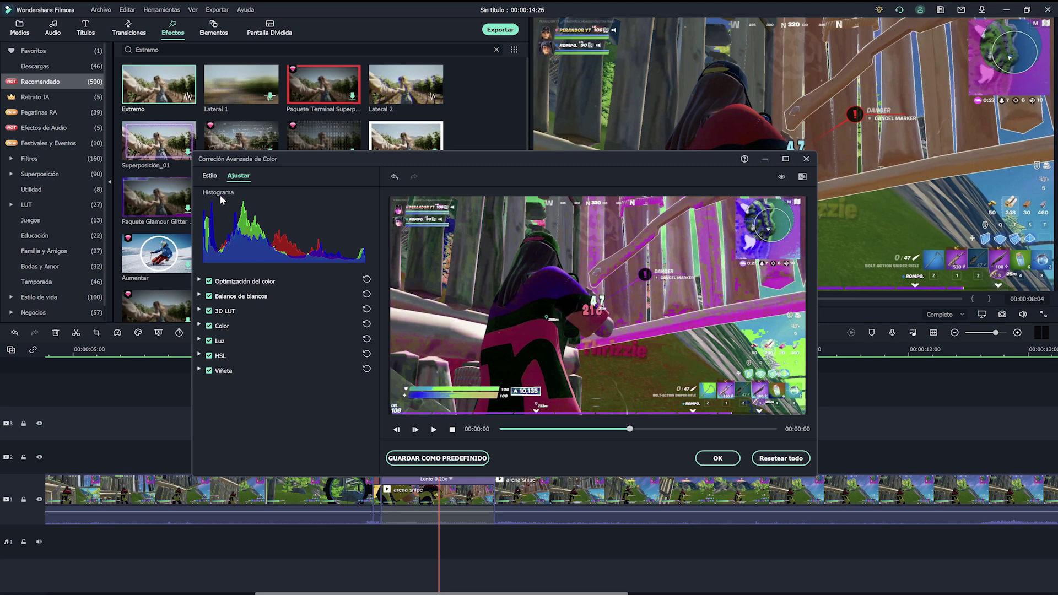
click(210, 176)
click(264, 198)
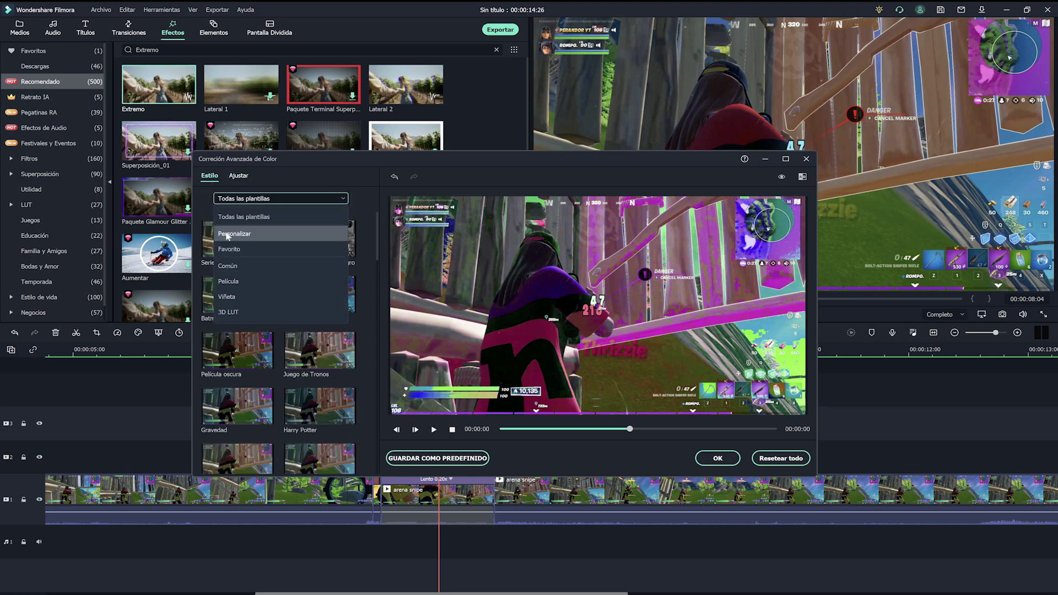
click(259, 235)
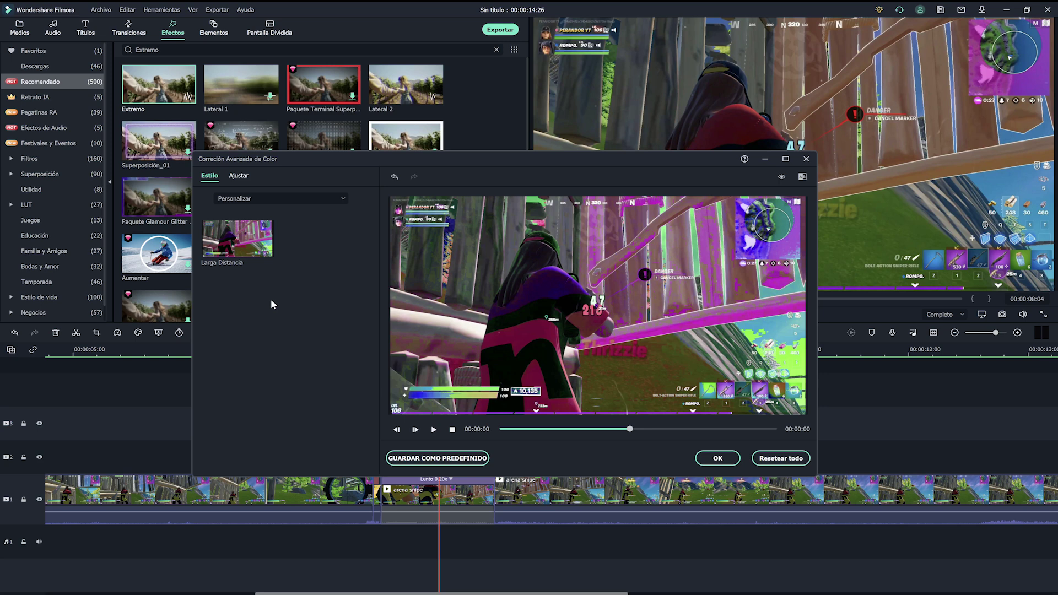
click(240, 176)
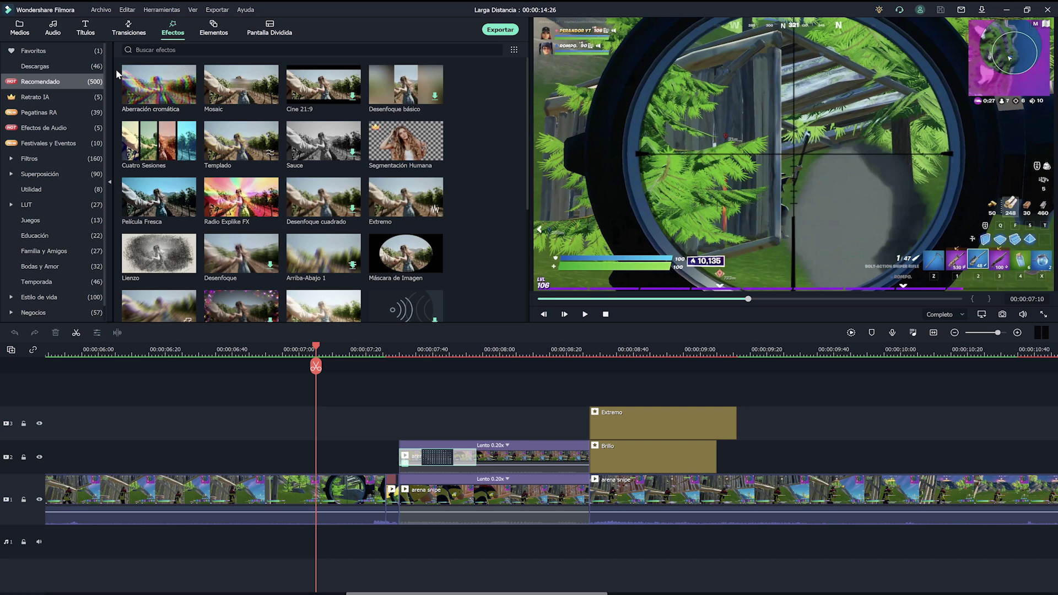
- Import the Glass Breaking and Sniper Gun Shot sound files from the Desktop into project media
click(21, 28)
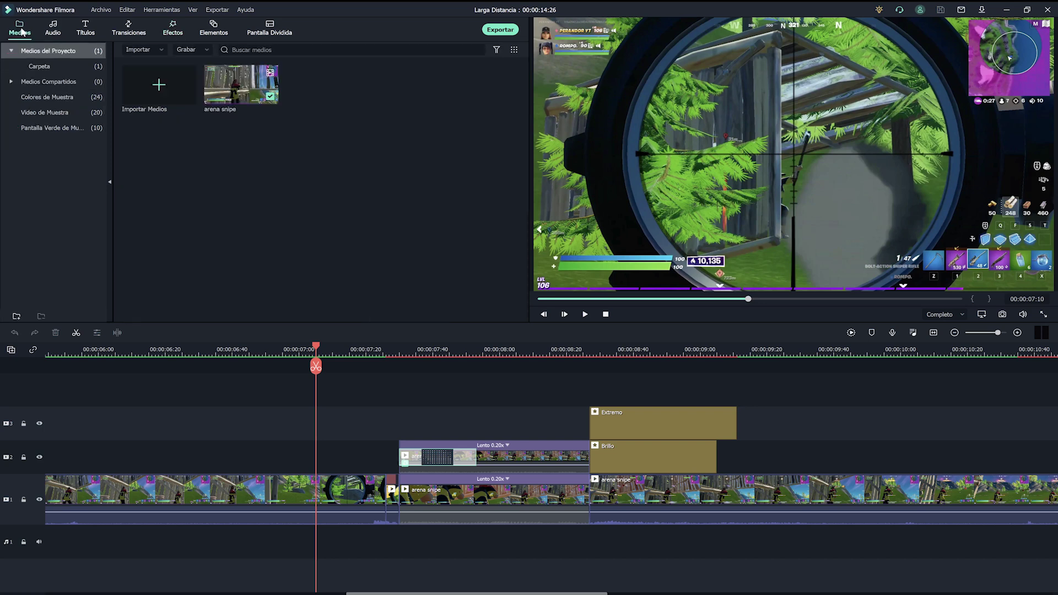
click(159, 88)
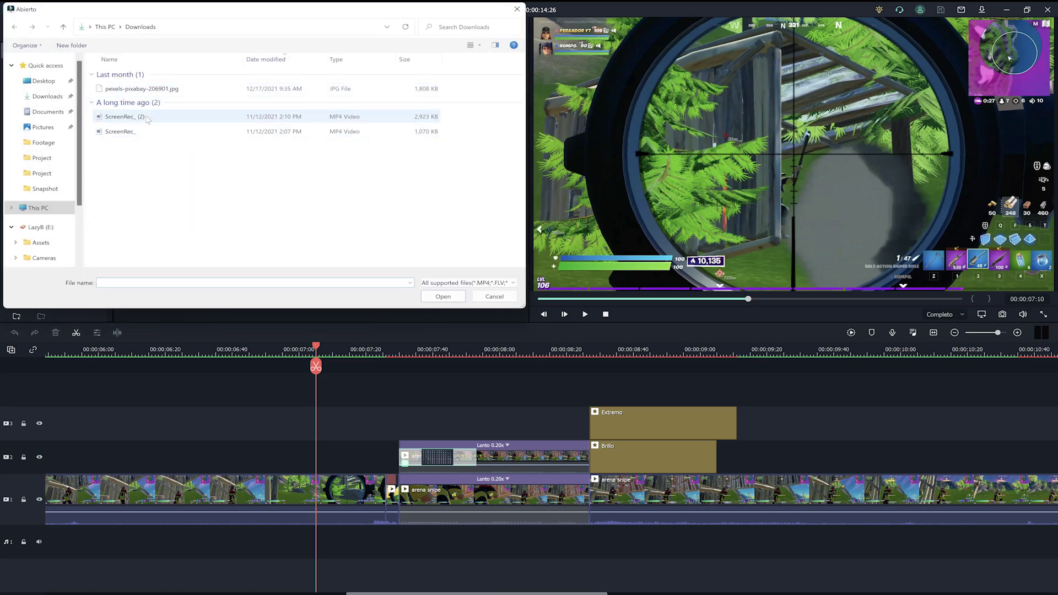
click(48, 83)
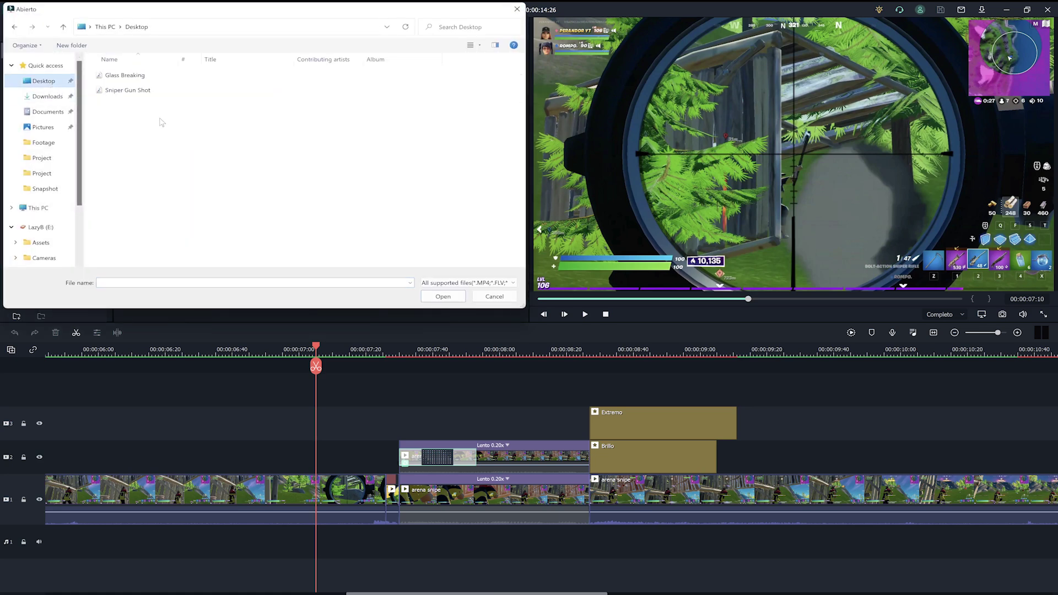
drag(160, 122, 122, 68)
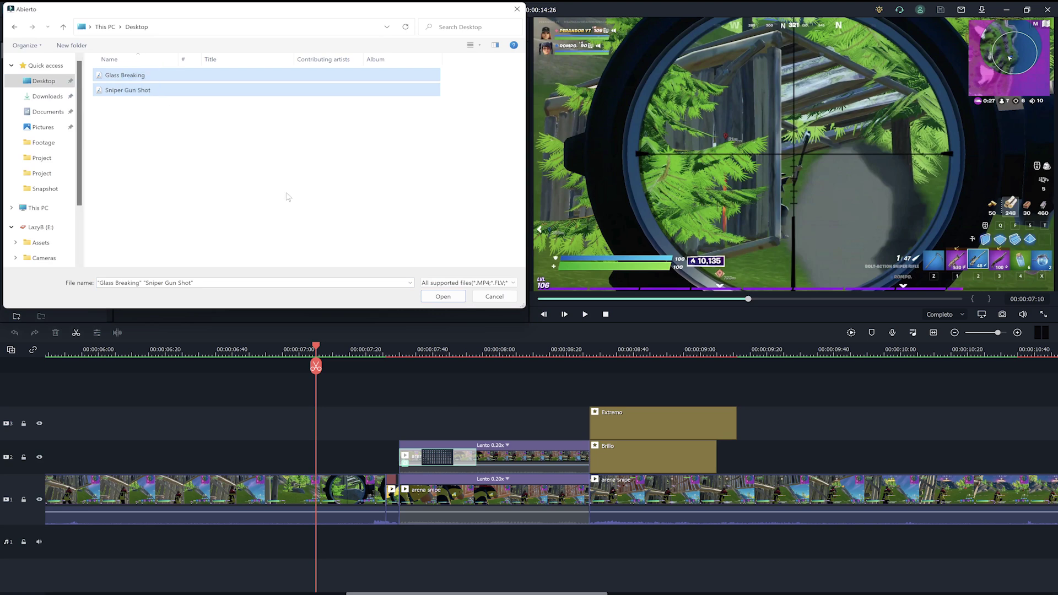
click(441, 298)
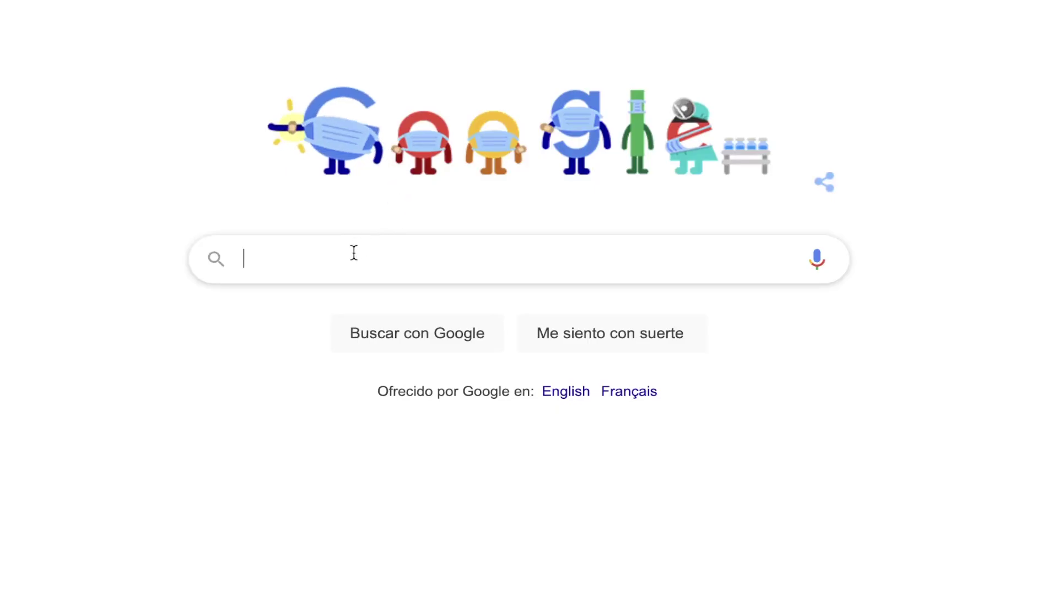
- Search Google for 'efectos de sonido vidrio' and scroll through the results
click(354, 253)
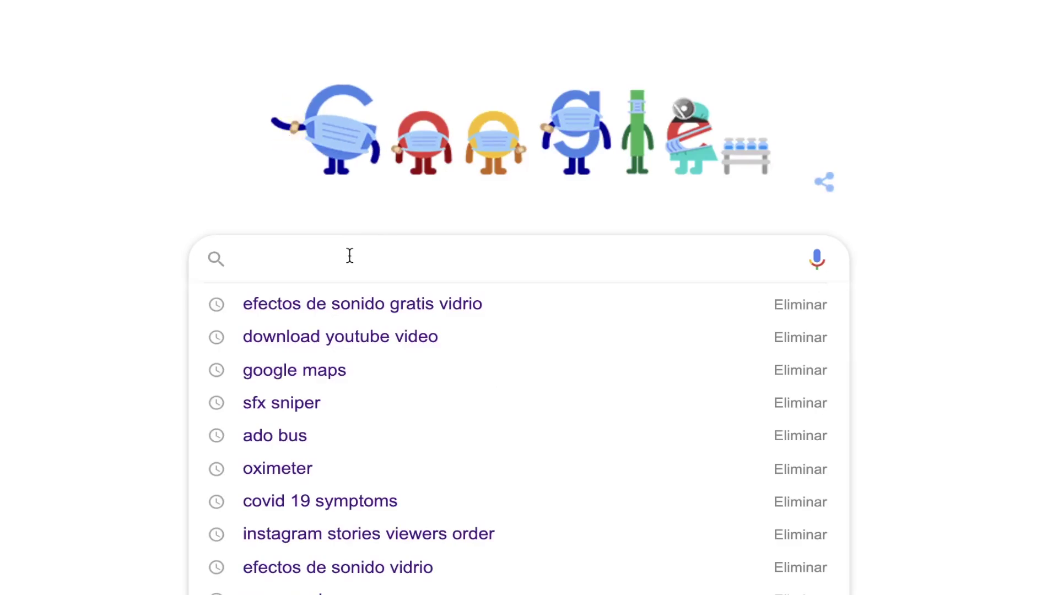
text(efectos de sonido vidr)
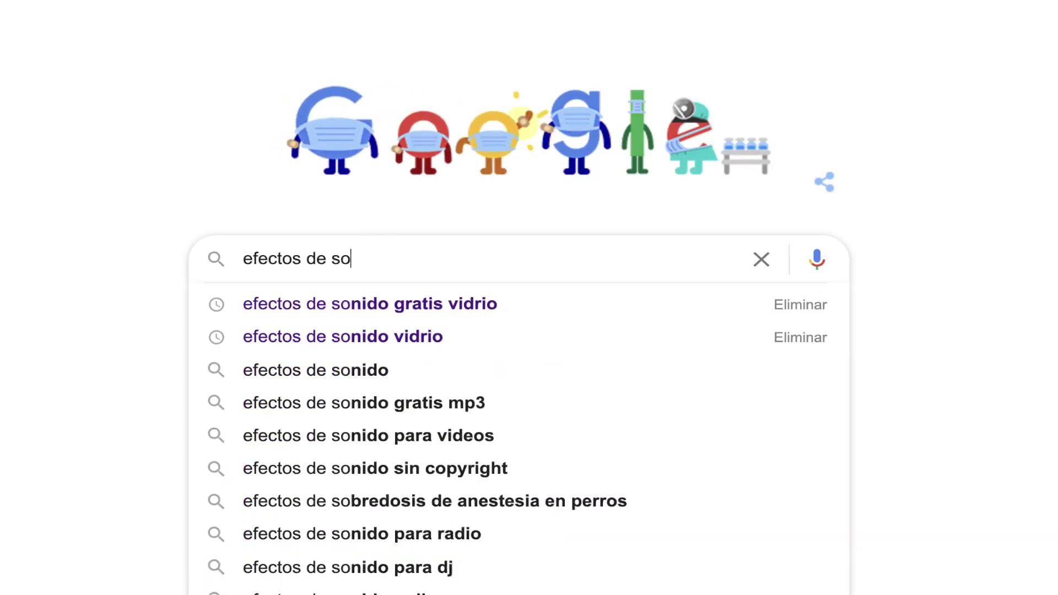
text(io)
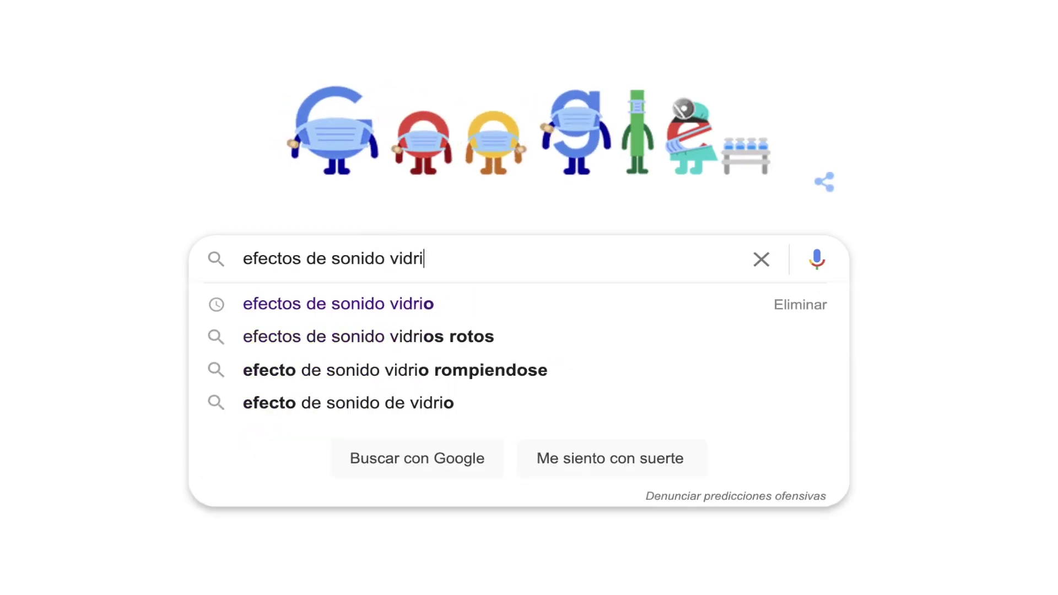
key(Return)
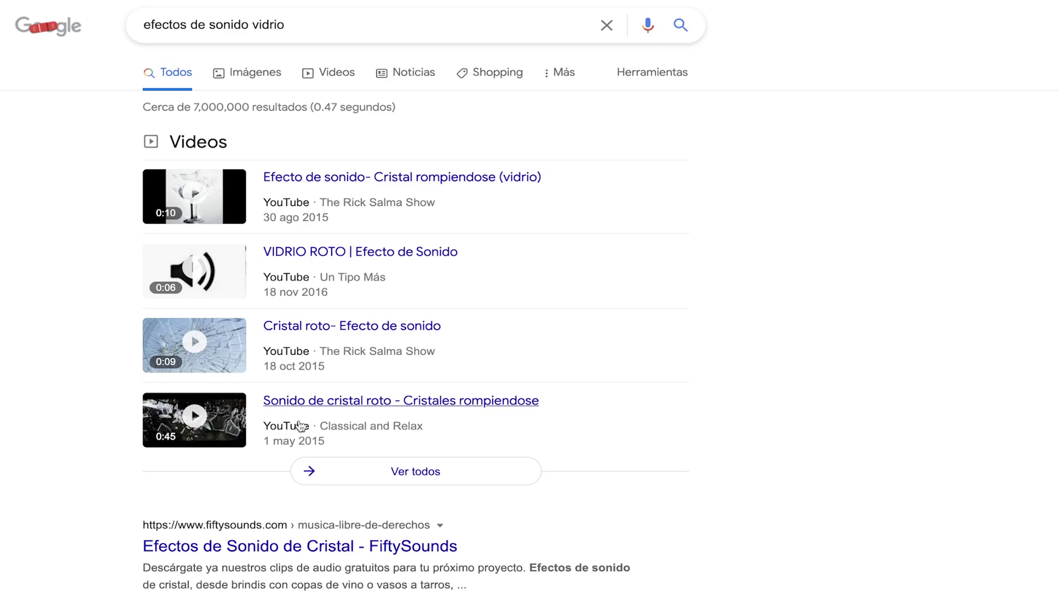
scroll(815, 521, down, 3)
scroll(816, 522, down, 6)
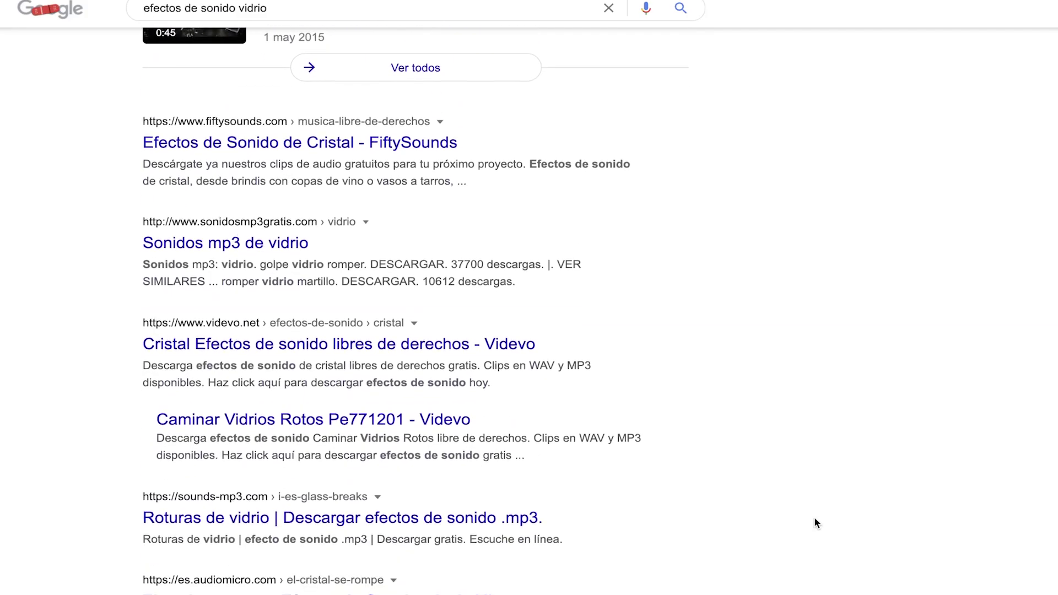
scroll(814, 517, down, 6)
scroll(815, 516, up, 15)
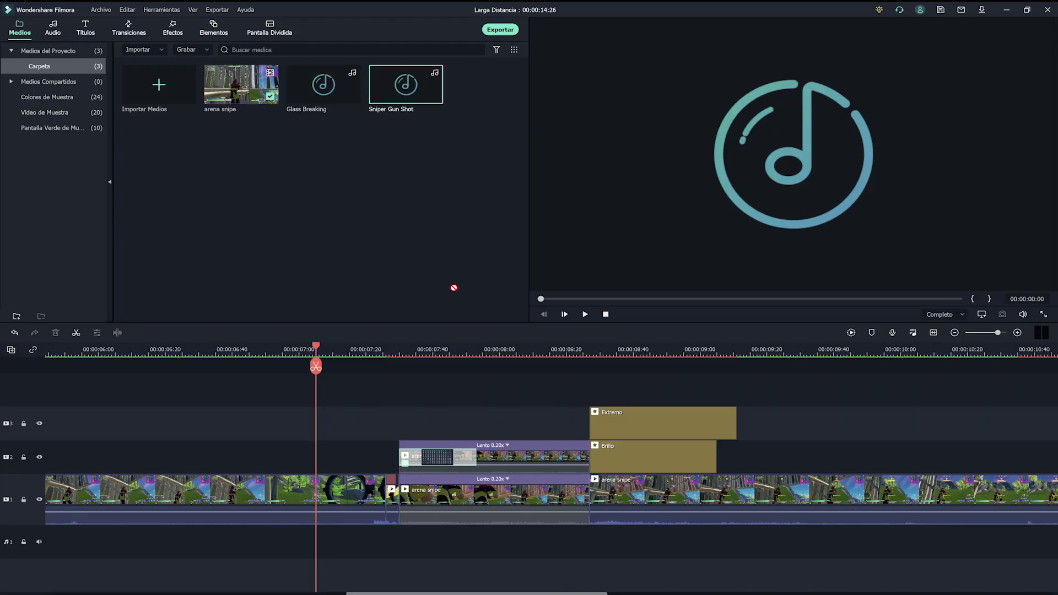
- Place Sniper Gun Shot under the shot, shortened, and Glass Breaking on a second audio track
drag(453, 287, 477, 559)
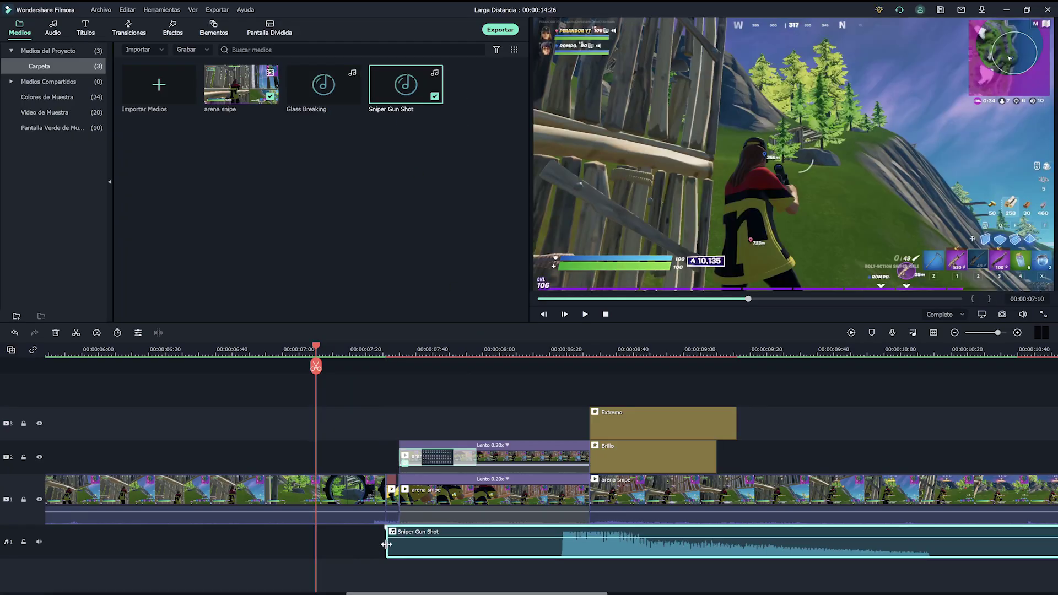
drag(606, 553, 418, 550)
drag(1008, 546, 763, 546)
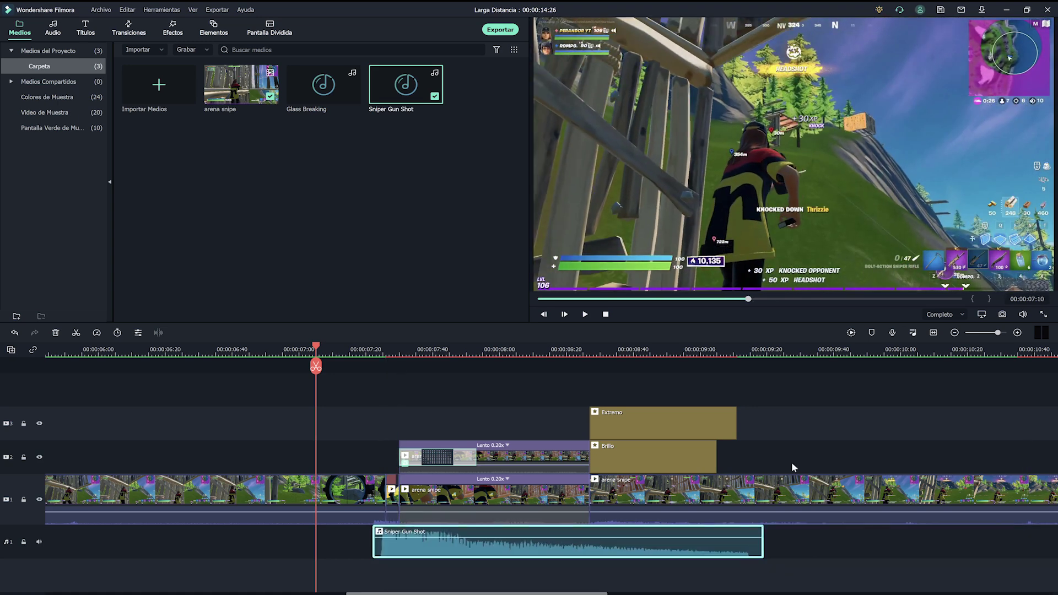
drag(323, 85, 679, 571)
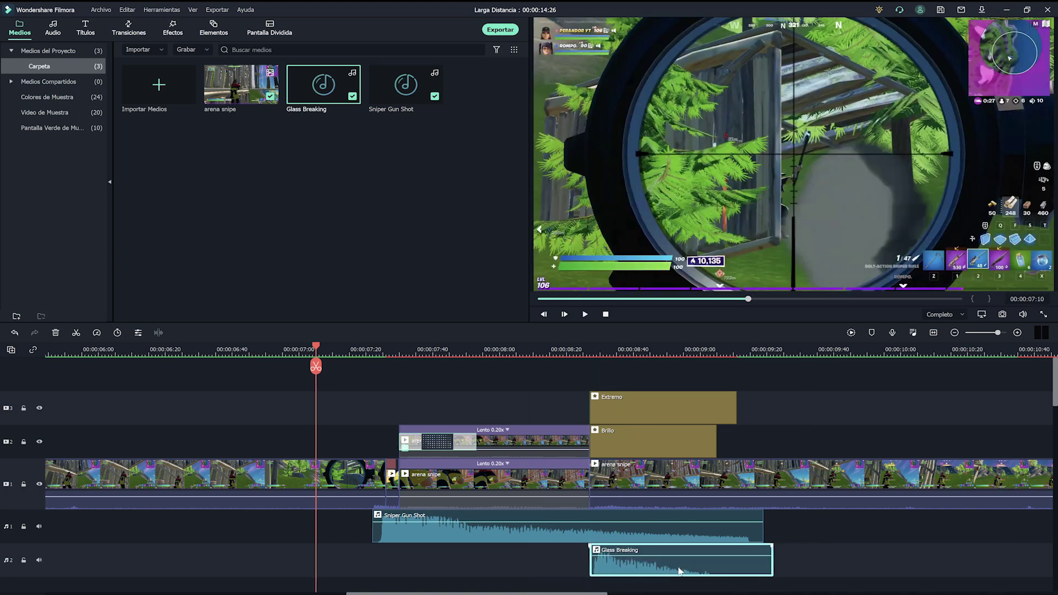
- Download the Sigue Adelante music from the audio library and add it to the timeline
click(51, 29)
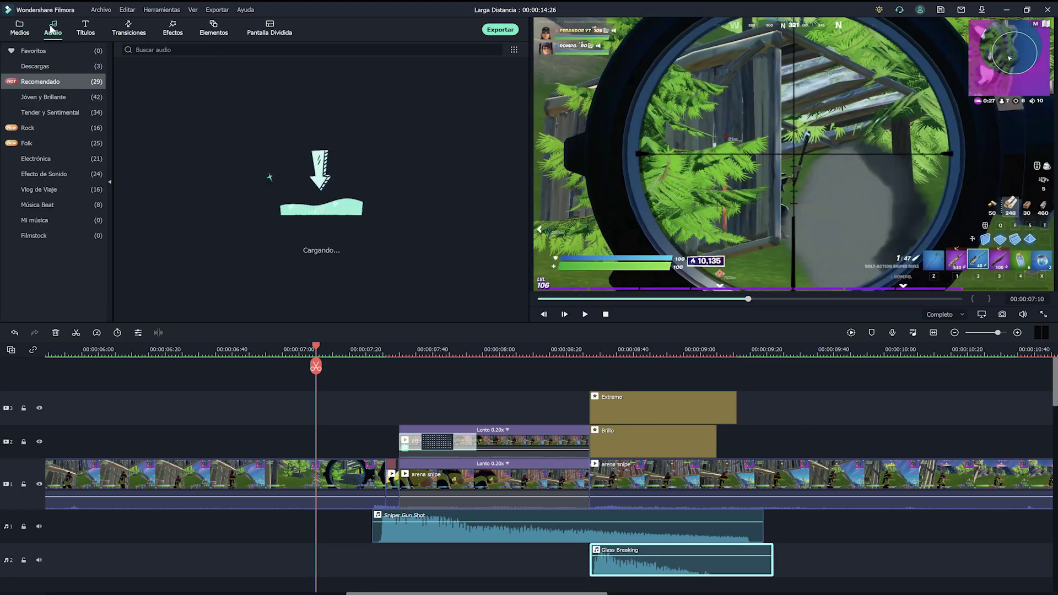
click(157, 154)
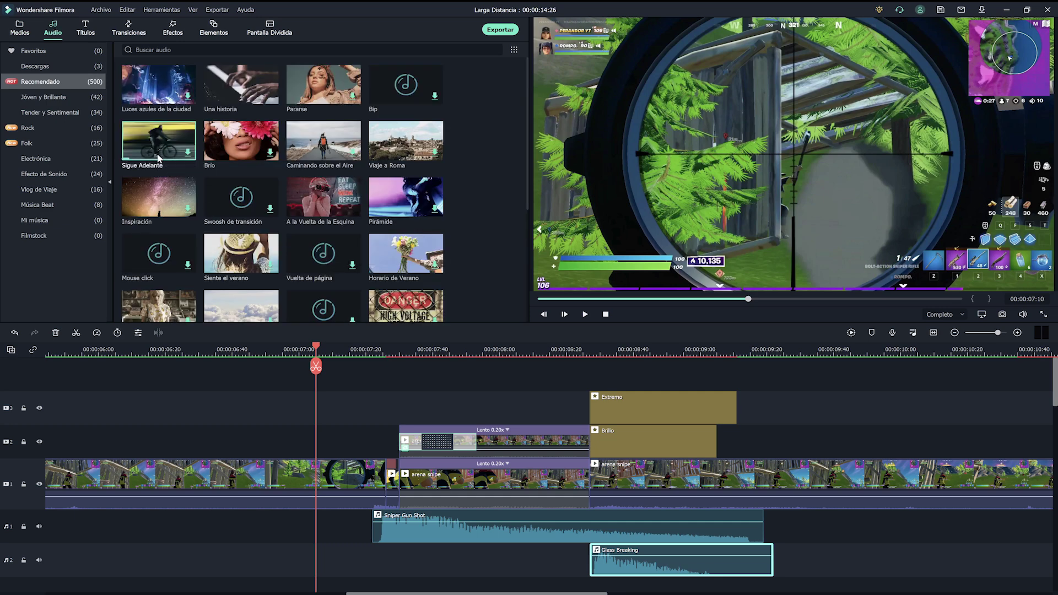
scroll(804, 352, down, 3)
drag(184, 148, 87, 572)
- Trim Sigue Adelante at the video's end and give it a fade-out with ducking
drag(410, 347, 403, 348)
click(403, 366)
key(Delete)
click(201, 347)
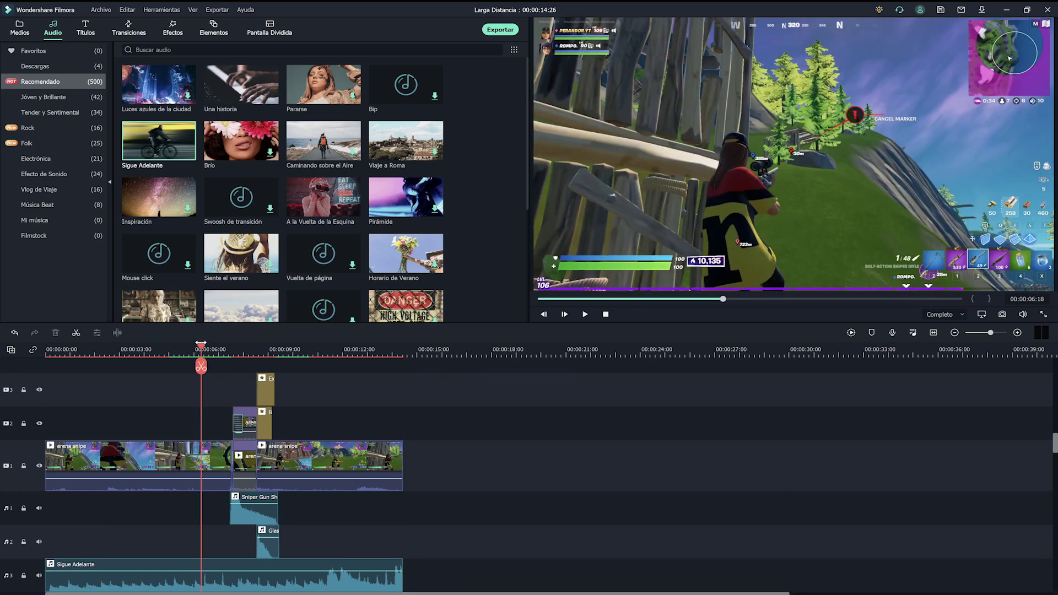
double_click(300, 567)
drag(256, 71, 260, 72)
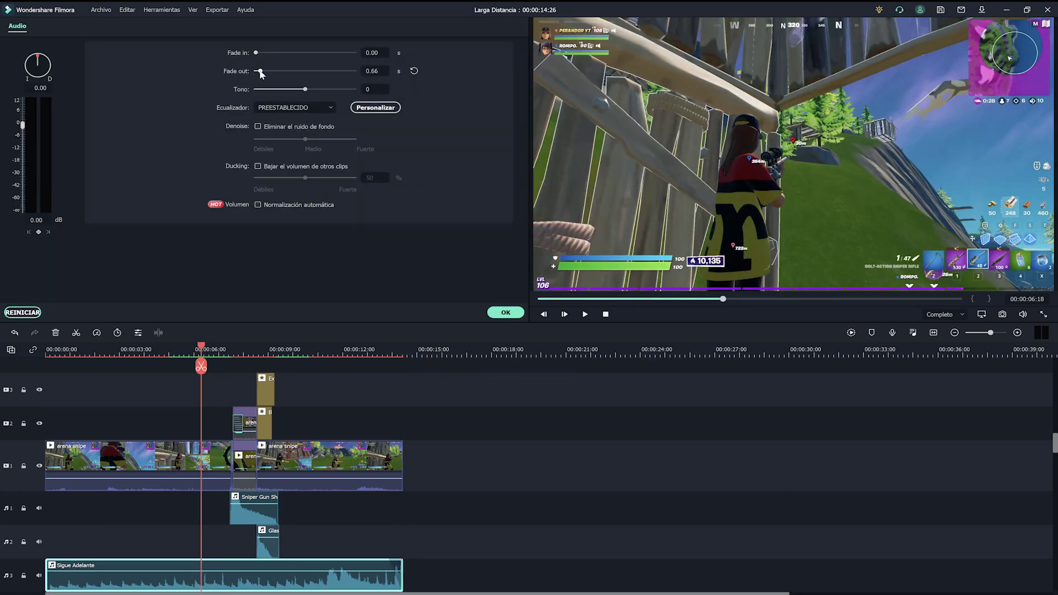
click(258, 166)
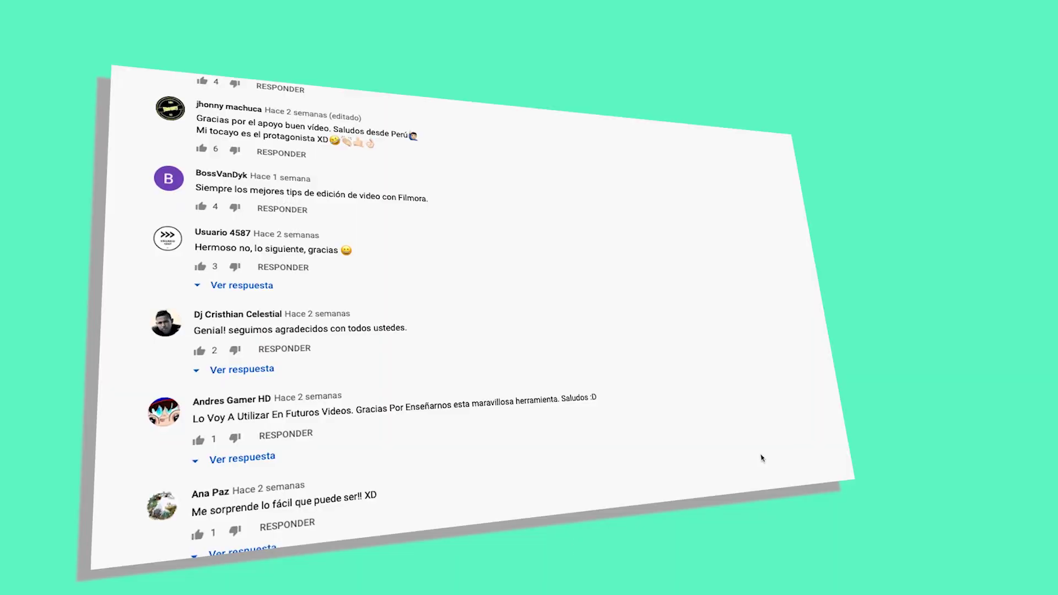
scroll(764, 459, down, 20)
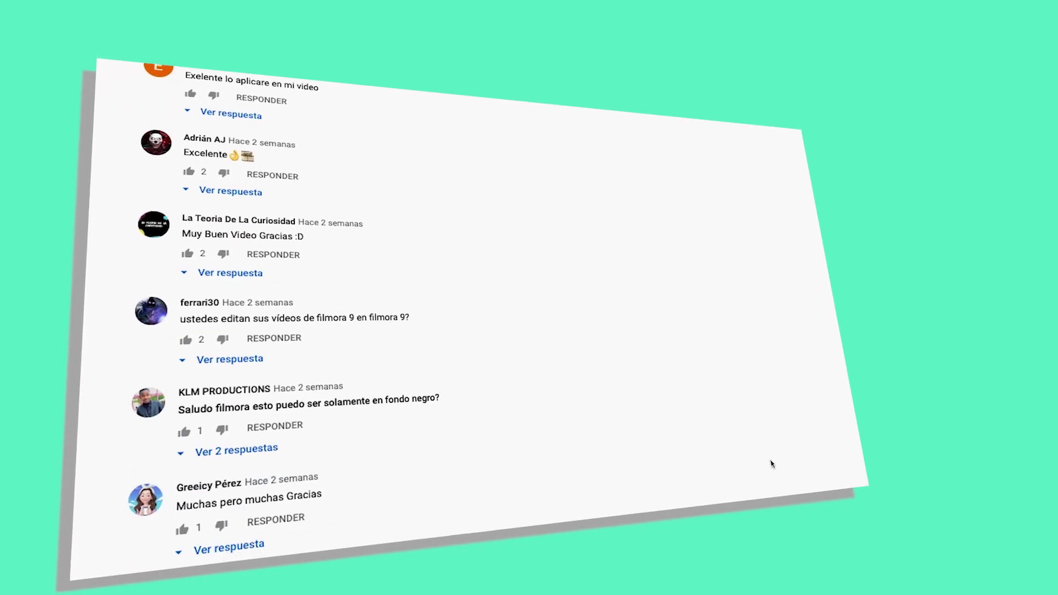
scroll(773, 466, down, 20)
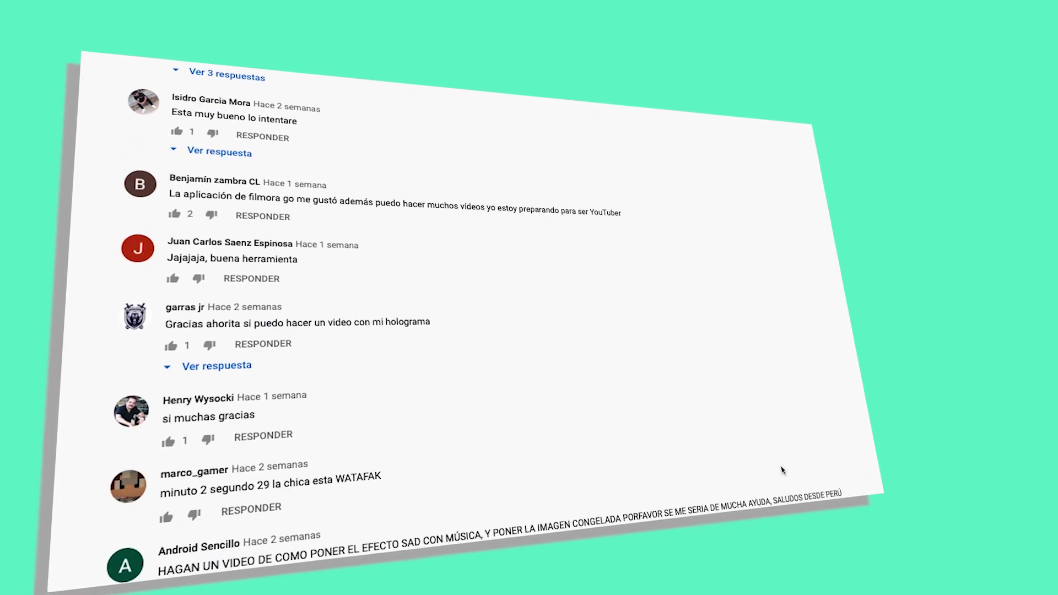
scroll(785, 473, down, 10)
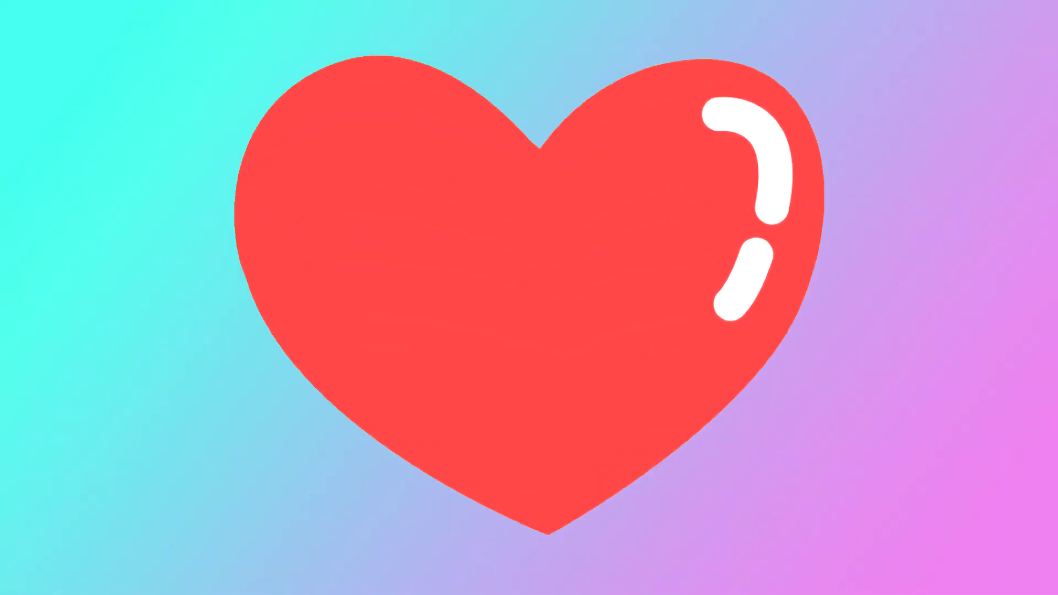